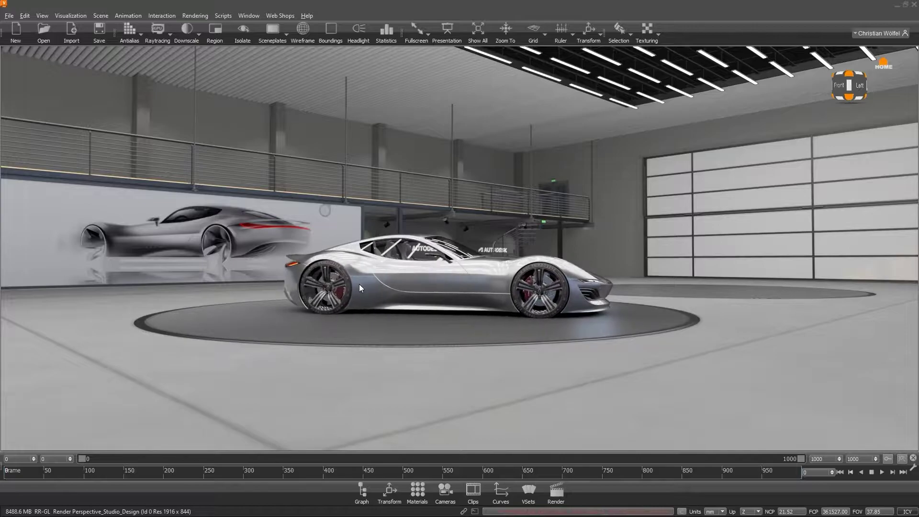
# Pull the viewport camera in closer and lower beside the turning silver sports car.
pyautogui.moveTo(369, 301); pyautogui.dragTo(367, 344, button='right')
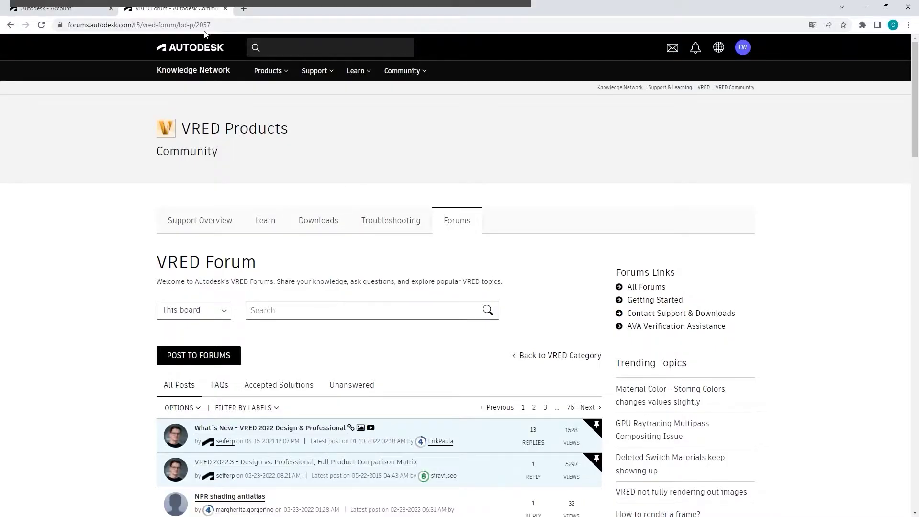
# Select the forum's web address and scroll down the VRED Forum page to its post list.
pyautogui.click(226, 25)
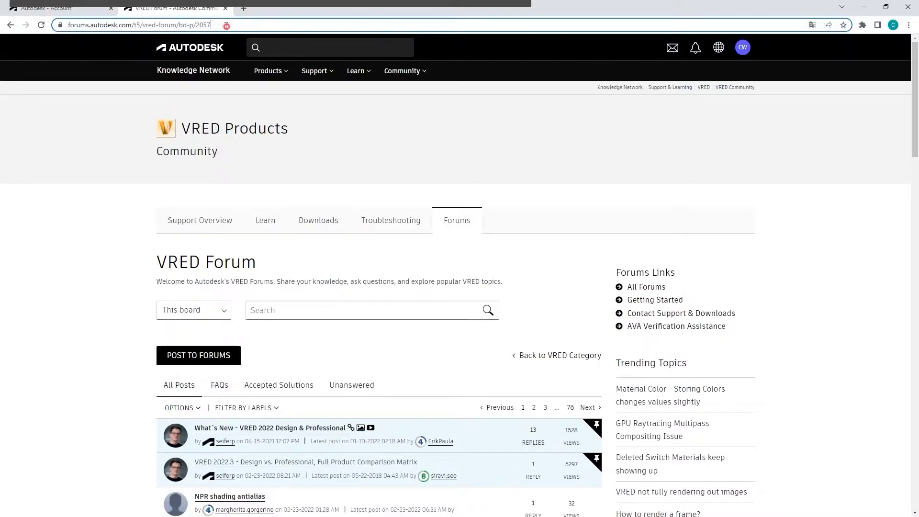
pyautogui.scroll(-7, 123, 313)
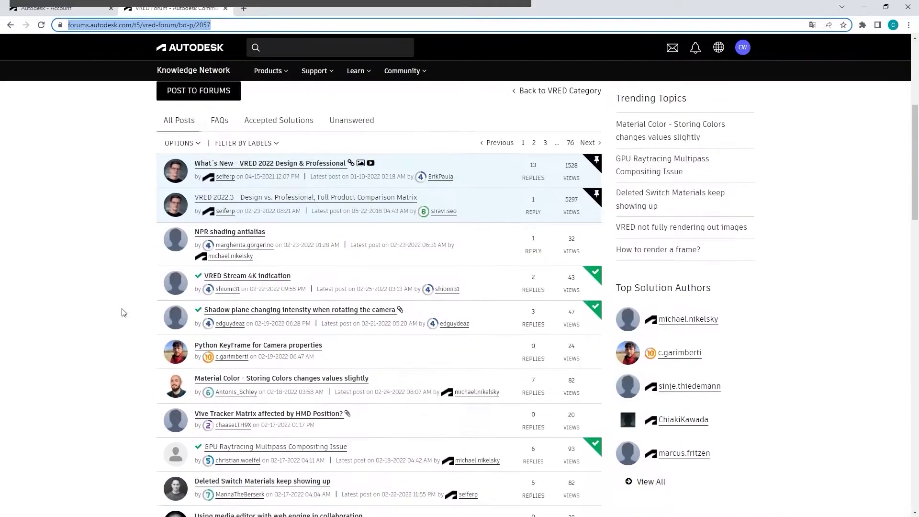
pyautogui.scroll(-8, 123, 313)
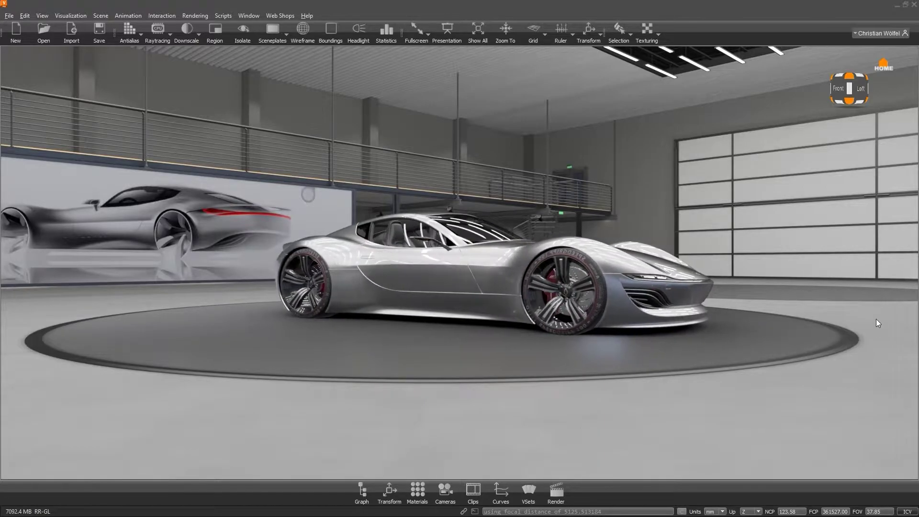
# Open Variant Sets, then reset and resume the ANIM_Turntable rotation.
pyautogui.click(529, 493)
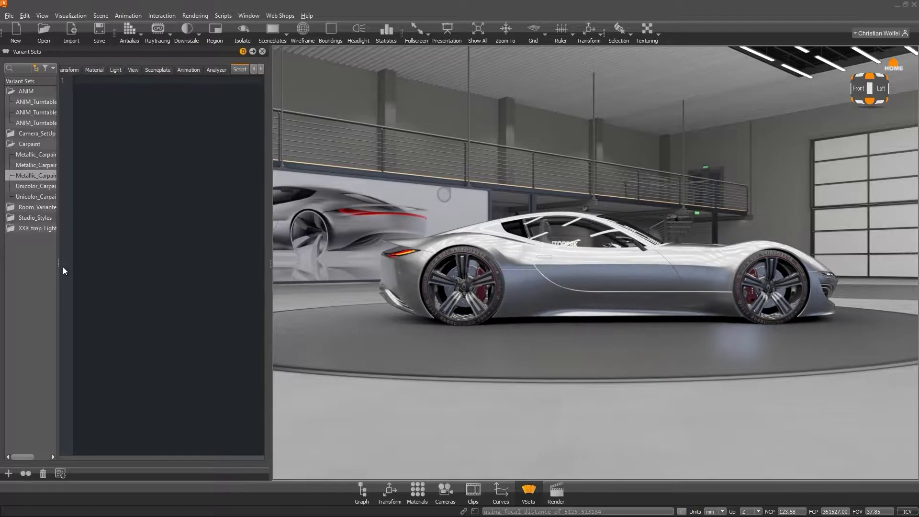
pyautogui.click(45, 103)
pyautogui.click(42, 124)
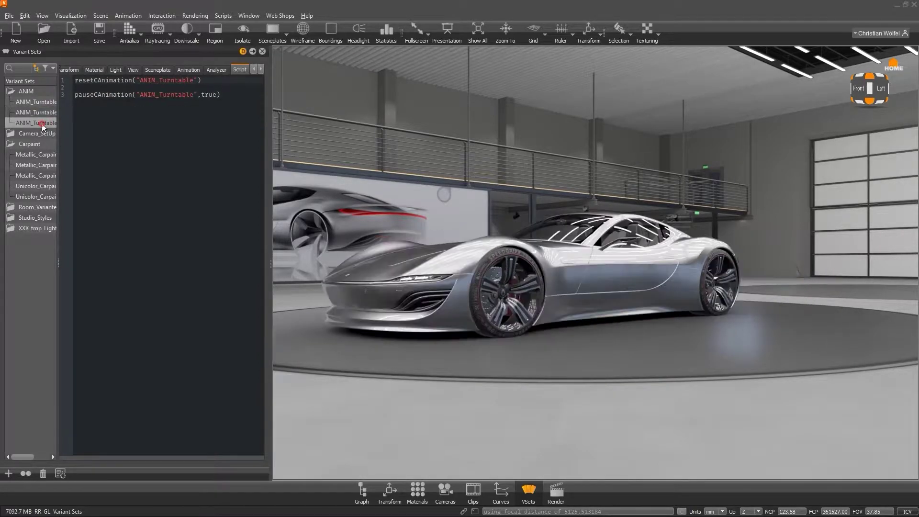
pyautogui.click(45, 111)
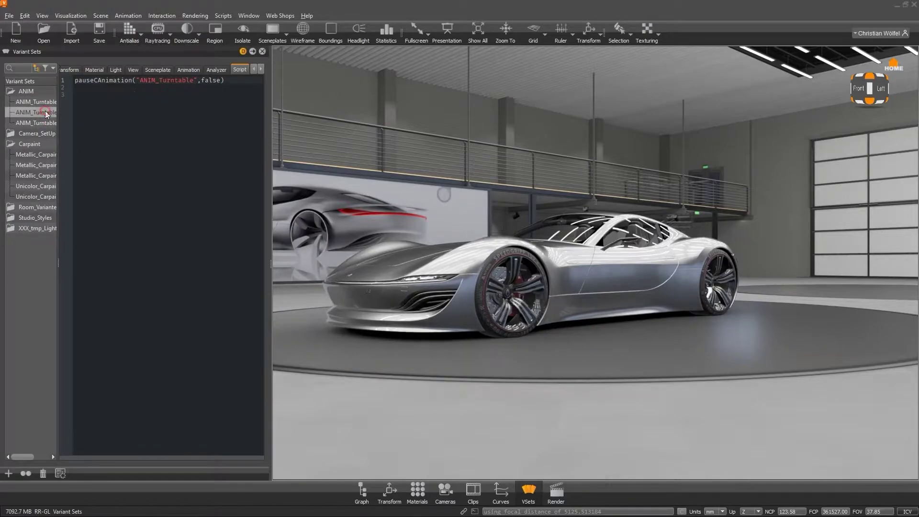
# Try the Metallic and Unicolor carpaint variants, ending on the third metallic silver paint.
pyautogui.click(41, 166)
pyautogui.click(41, 176)
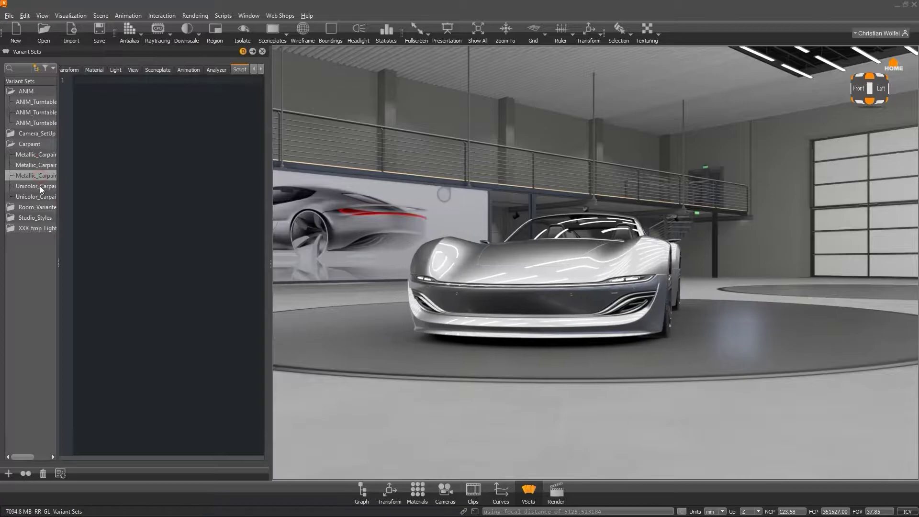
pyautogui.click(41, 186)
pyautogui.click(40, 198)
pyautogui.click(43, 154)
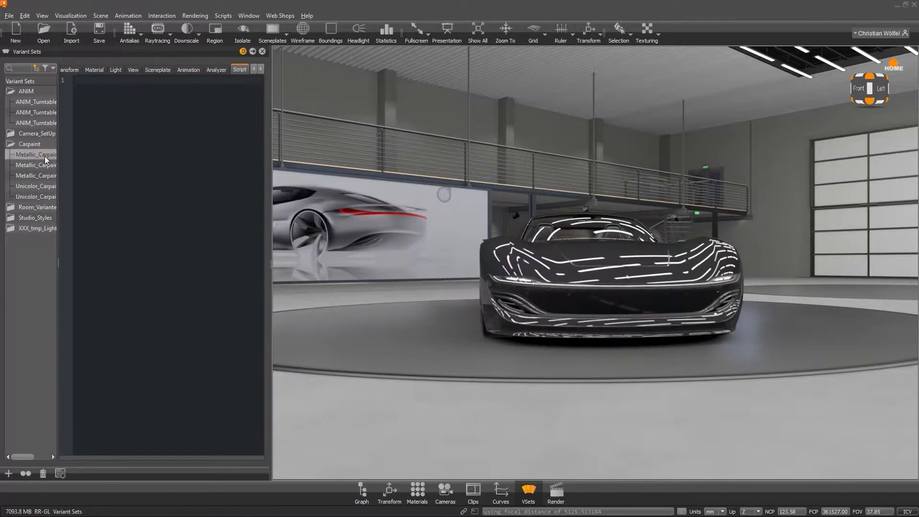
pyautogui.click(43, 165)
pyautogui.click(43, 174)
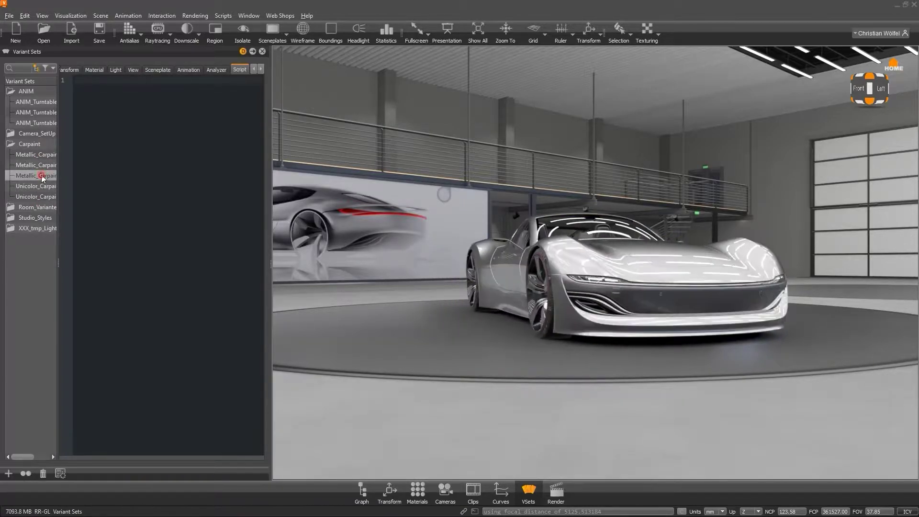
# Switch to the Perspective_Studio_Design camera, then apply the dark and design OpenGL studio styles.
pyautogui.click(262, 51)
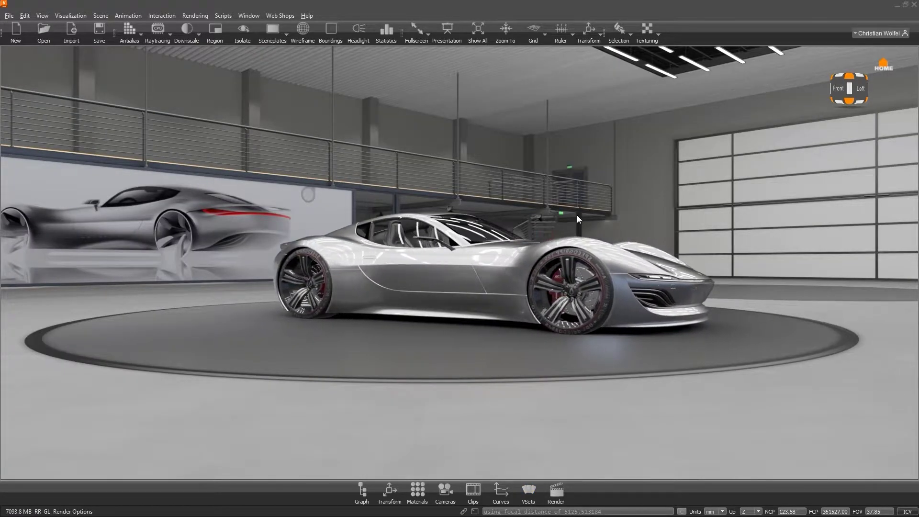
pyautogui.click(170, 16)
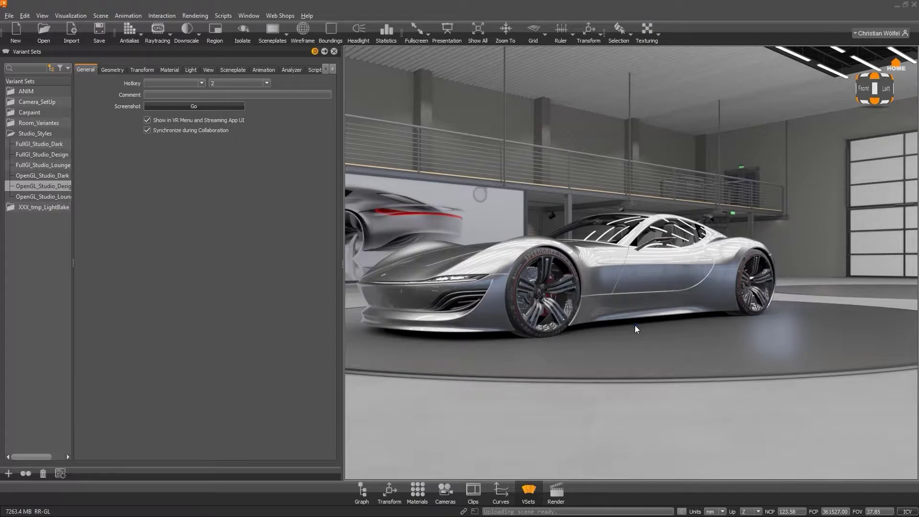
pyautogui.press('2')
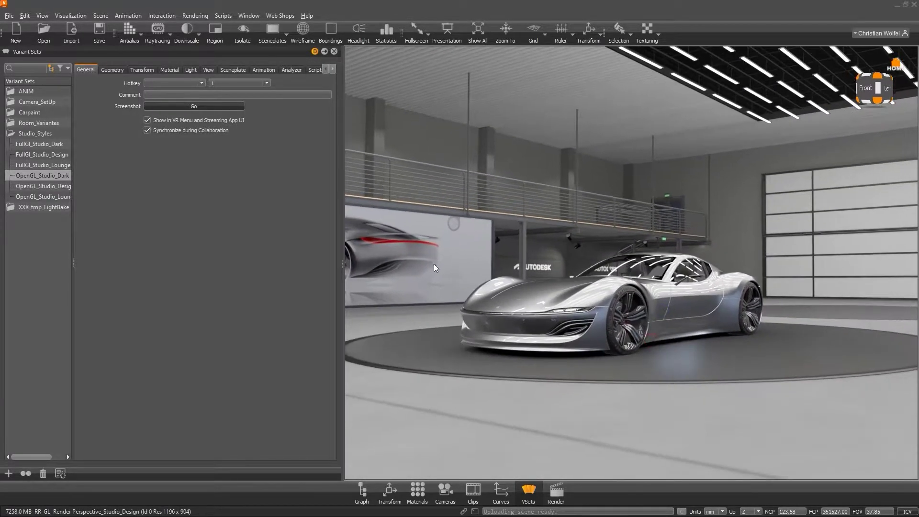
pyautogui.doubleClick(44, 176)
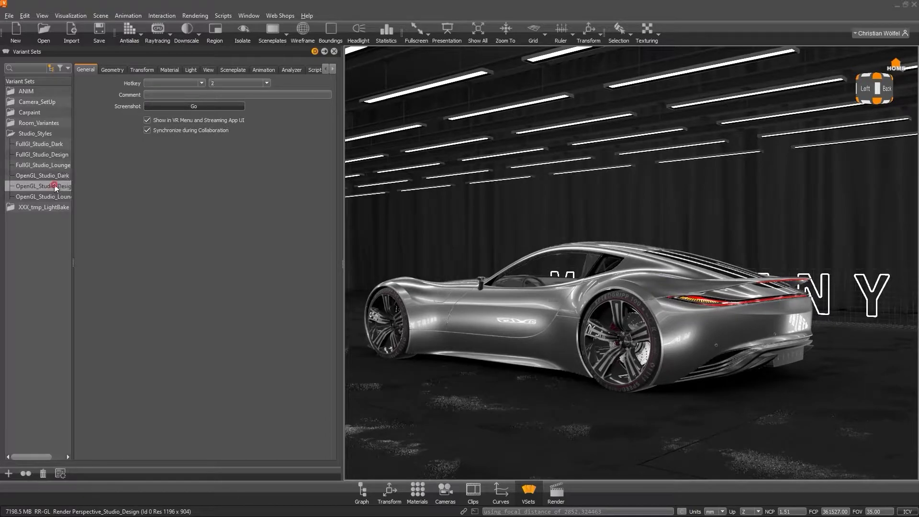
pyautogui.doubleClick(56, 187)
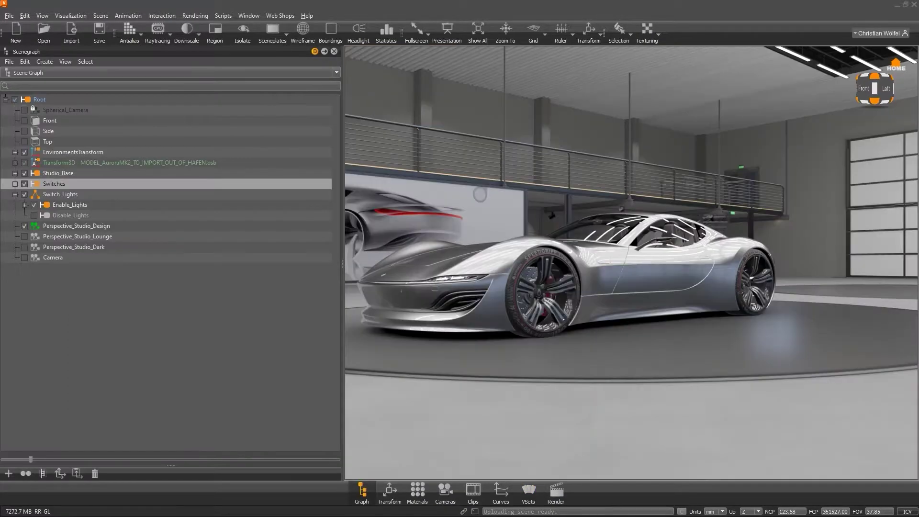
# Select the Studio_Base node and show its geometry as wireframe.
pyautogui.click(68, 195)
pyautogui.click(71, 184)
pyautogui.click(74, 174)
pyautogui.click(300, 33)
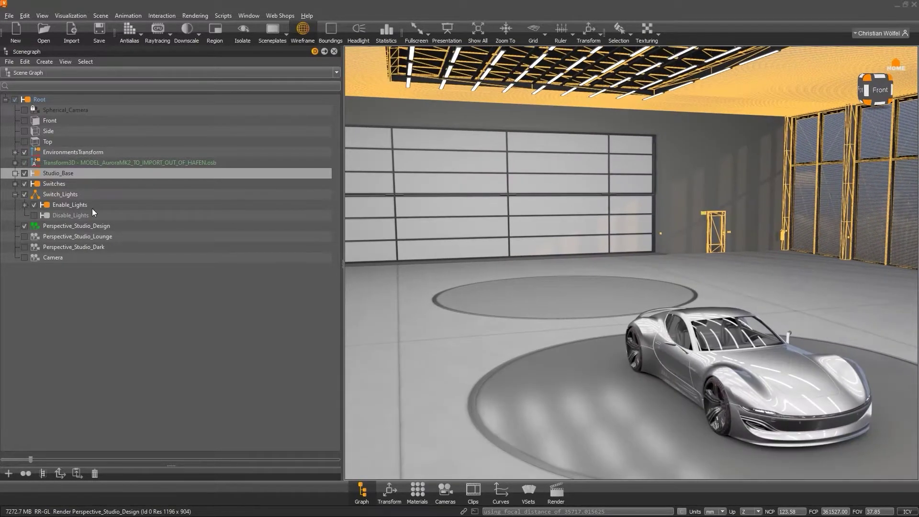
# Inspect the Switches node and the Enable_Lights spotlight and toplight switches.
pyautogui.click(15, 184)
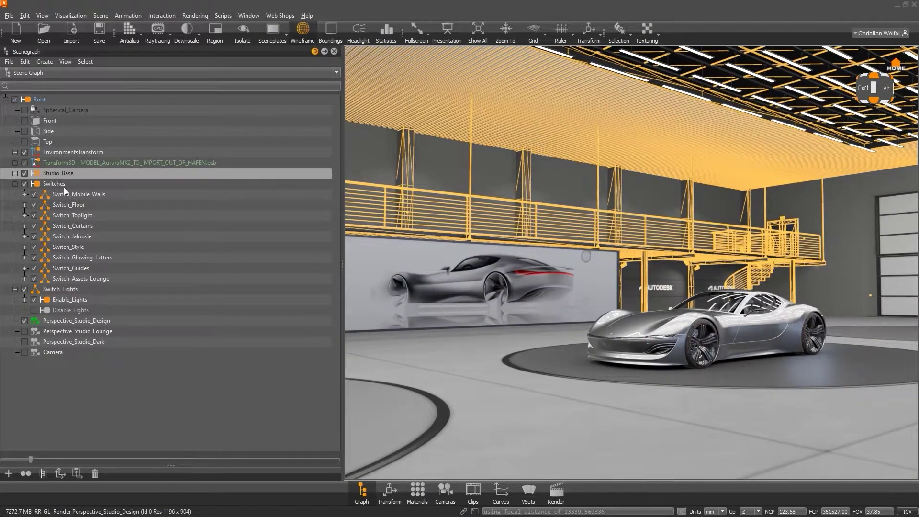
pyautogui.click(64, 186)
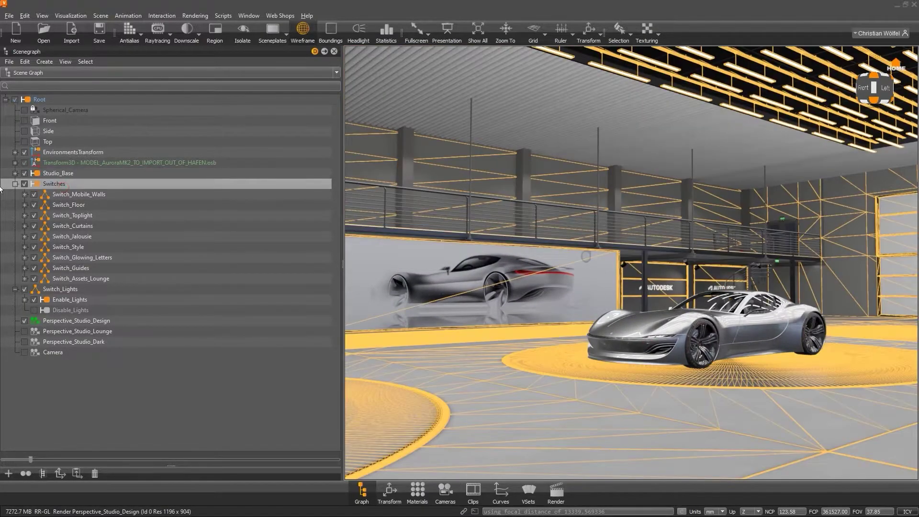
pyautogui.click(15, 184)
pyautogui.click(68, 195)
pyautogui.click(67, 204)
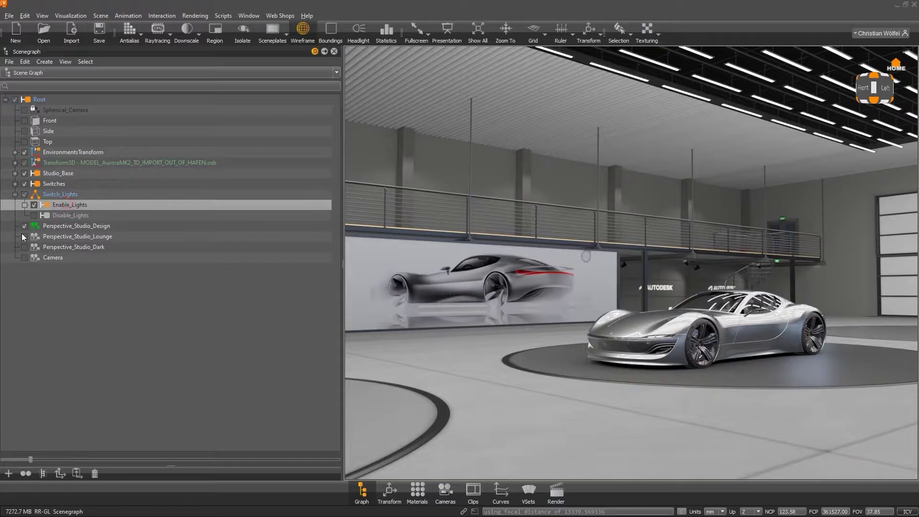
pyautogui.click(93, 238)
pyautogui.click(103, 226)
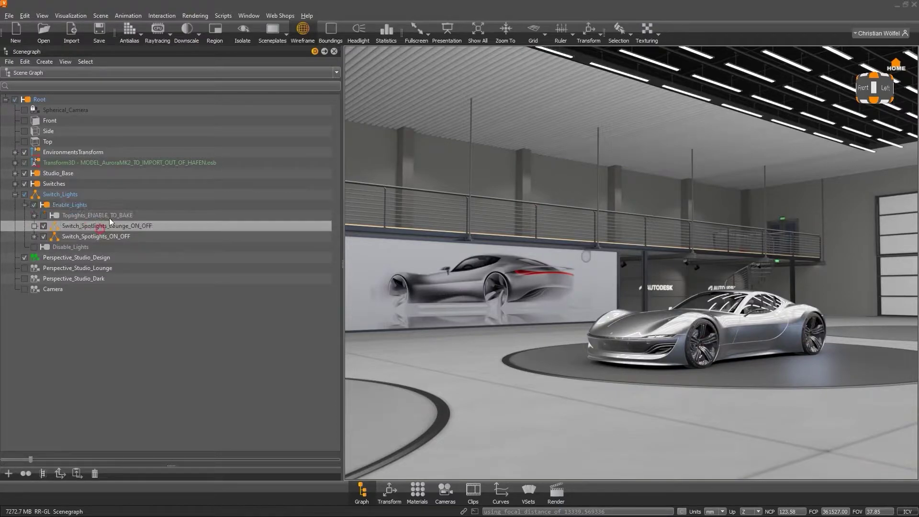
pyautogui.click(104, 214)
pyautogui.click(105, 205)
# Review the EnvironmentsTransform node, then return to the Variant Sets list.
pyautogui.click(15, 152)
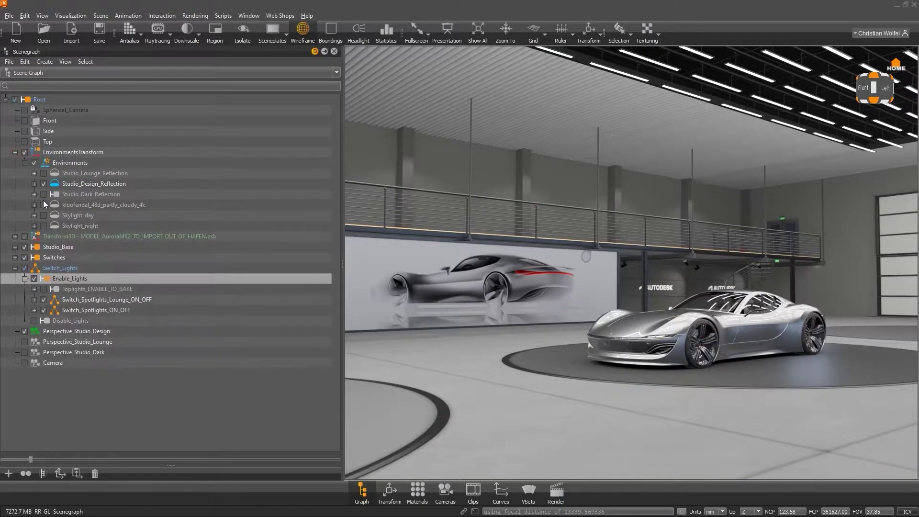
pyautogui.click(73, 153)
pyautogui.click(15, 152)
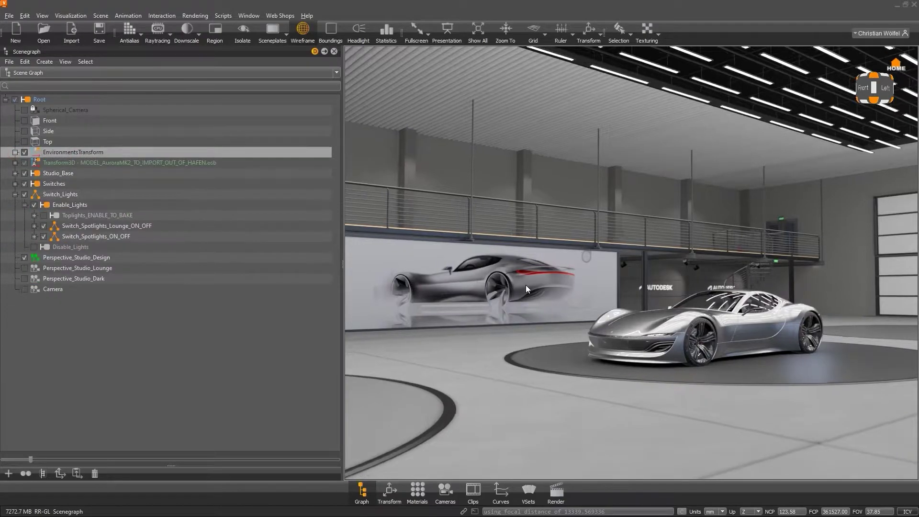
pyautogui.click(529, 490)
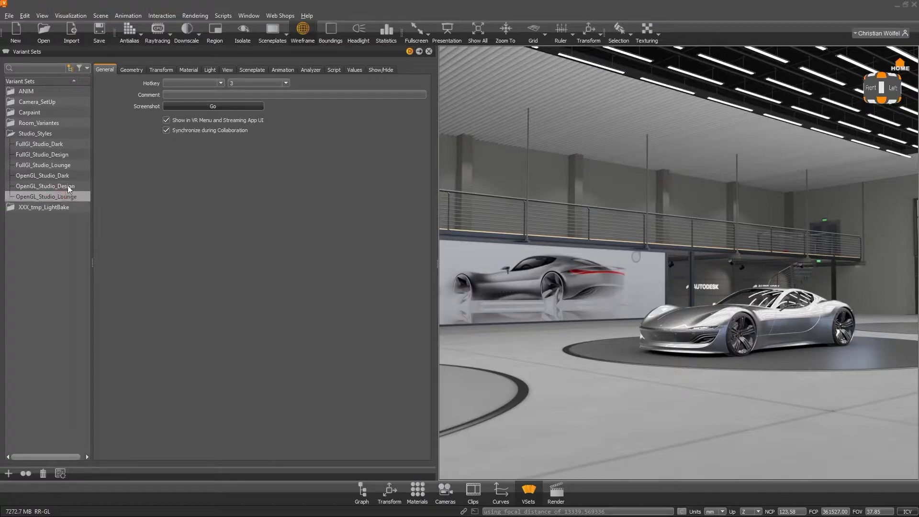
# Inspect OpenGL_Studio_Dark's geometry switch states, material states and script.
pyautogui.click(61, 185)
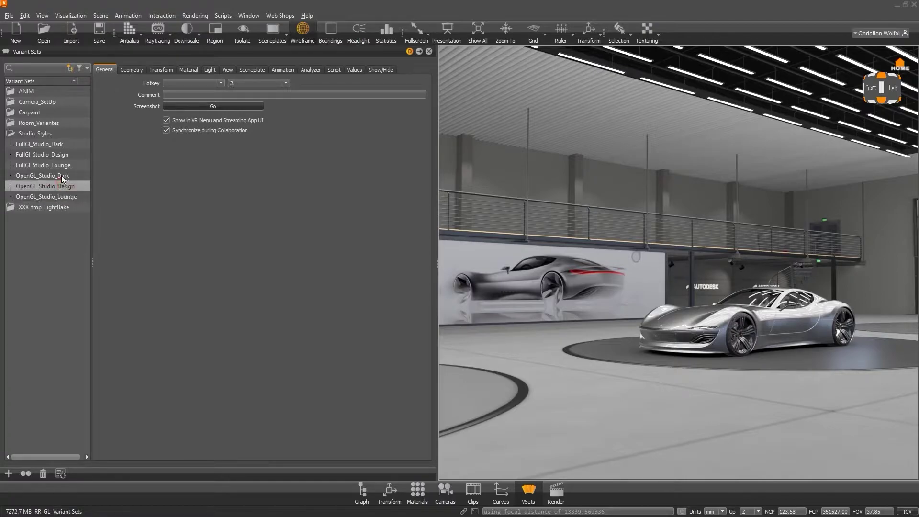
pyautogui.click(61, 175)
pyautogui.click(131, 70)
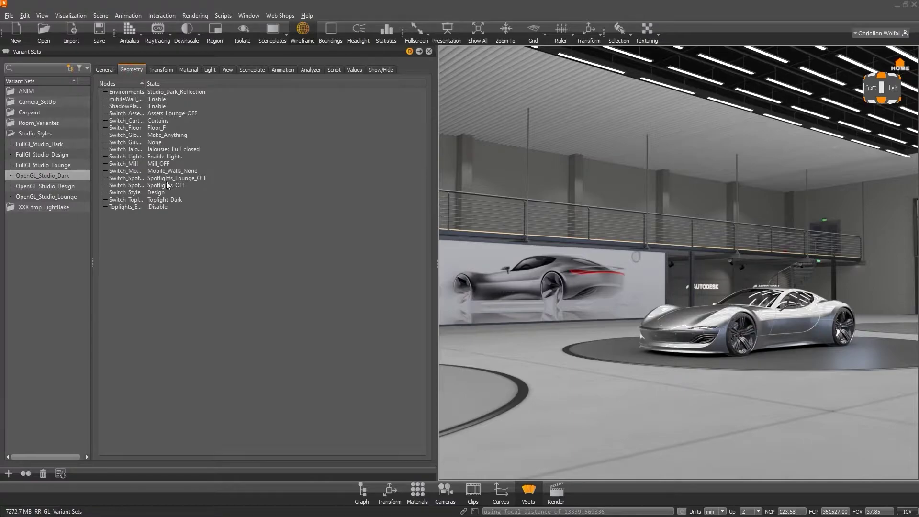
pyautogui.click(189, 70)
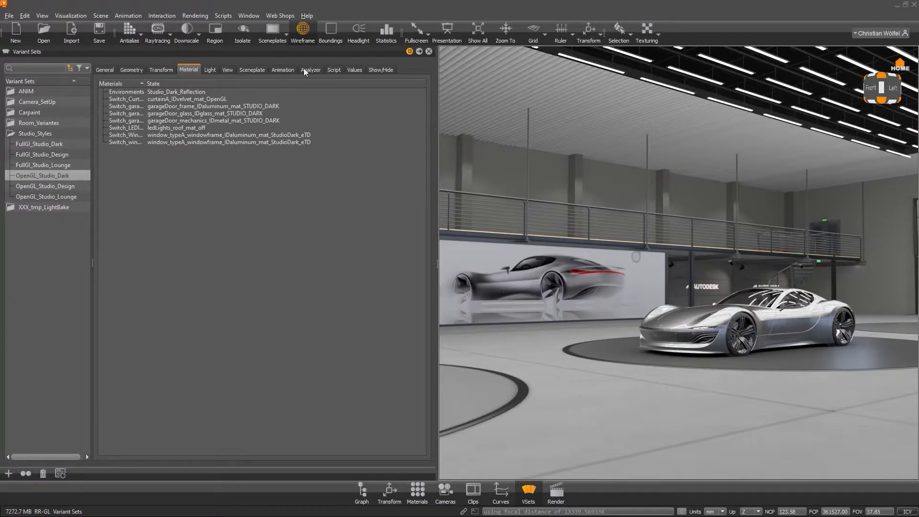
pyautogui.click(333, 70)
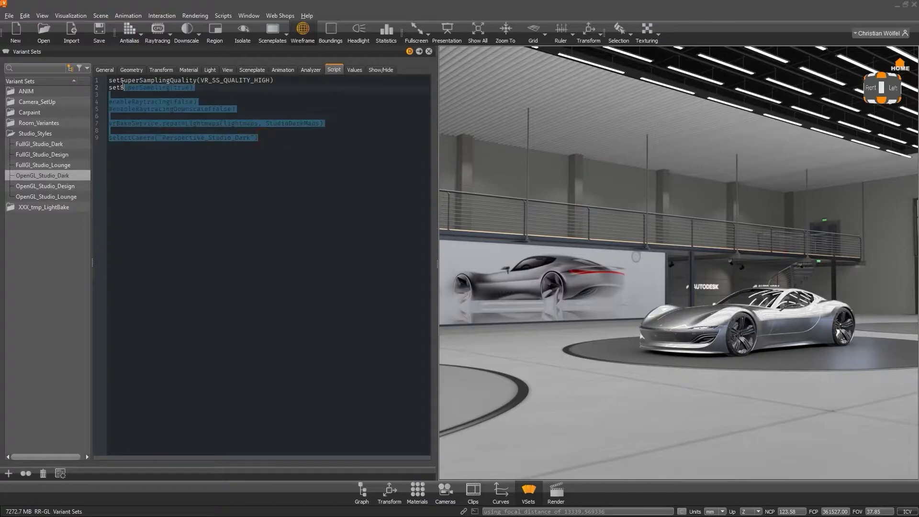
pyautogui.click(296, 134)
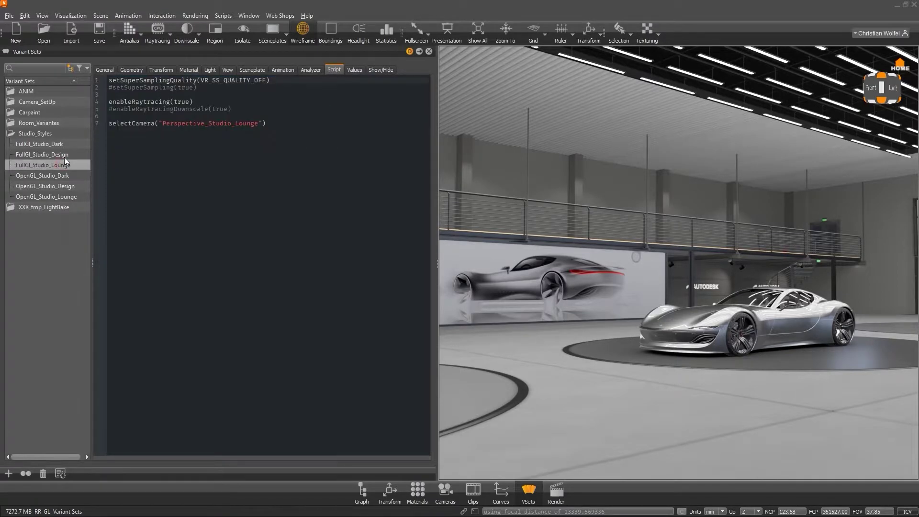
# Compare the scripts of the FullGI and OpenGL Studio_Styles variants.
pyautogui.click(64, 156)
pyautogui.click(64, 145)
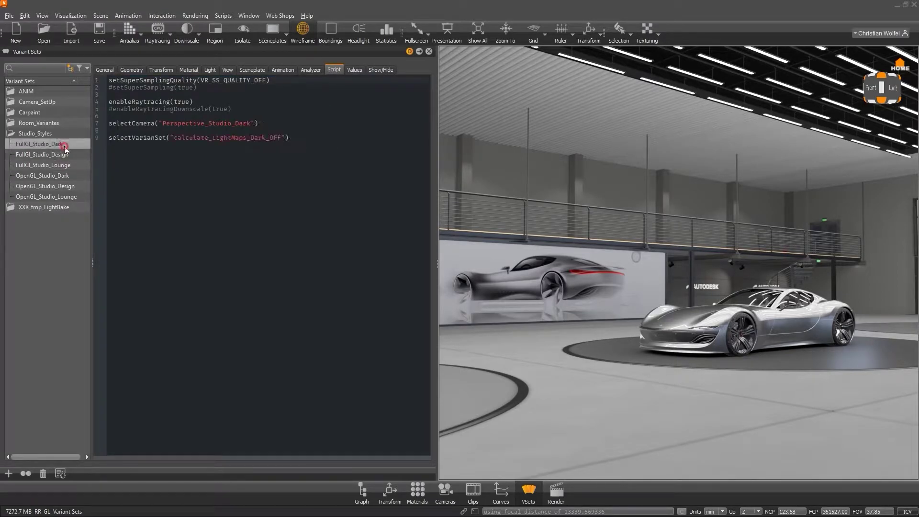
pyautogui.click(66, 176)
pyautogui.click(63, 185)
pyautogui.click(61, 196)
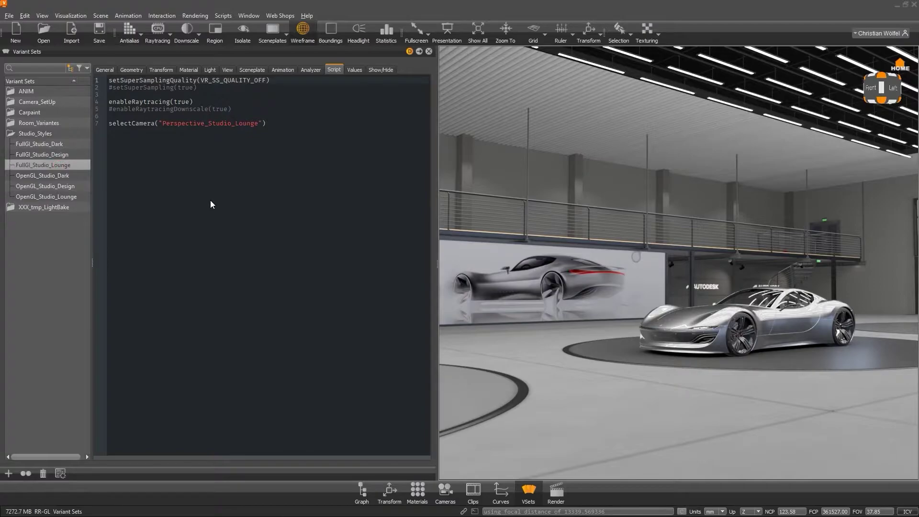
# Apply FullGI_Studio_Design, enable Downscale, and show the rendered view full window.
pyautogui.press('Up')
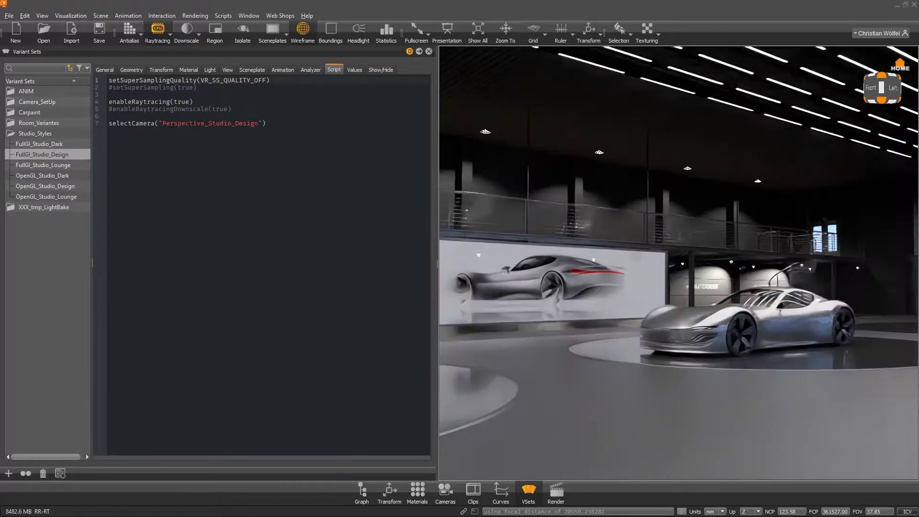
pyautogui.click(199, 39)
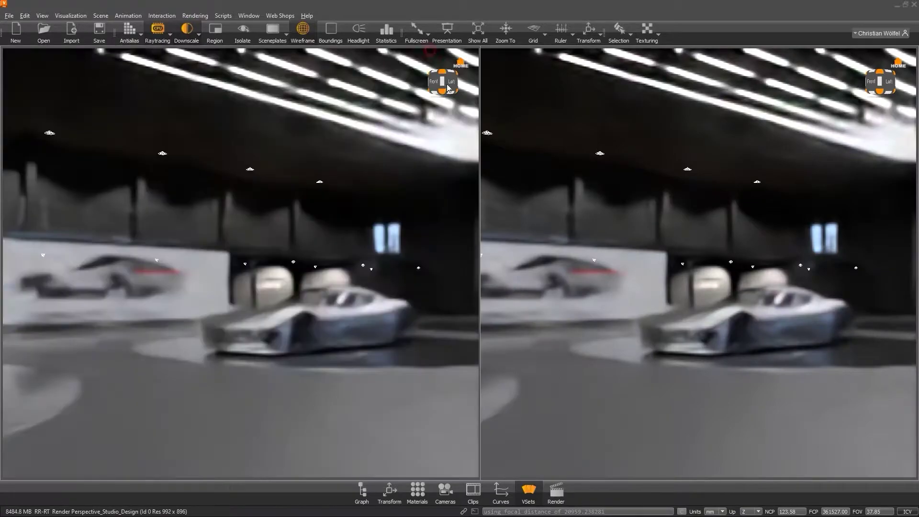
pyautogui.click(634, 265)
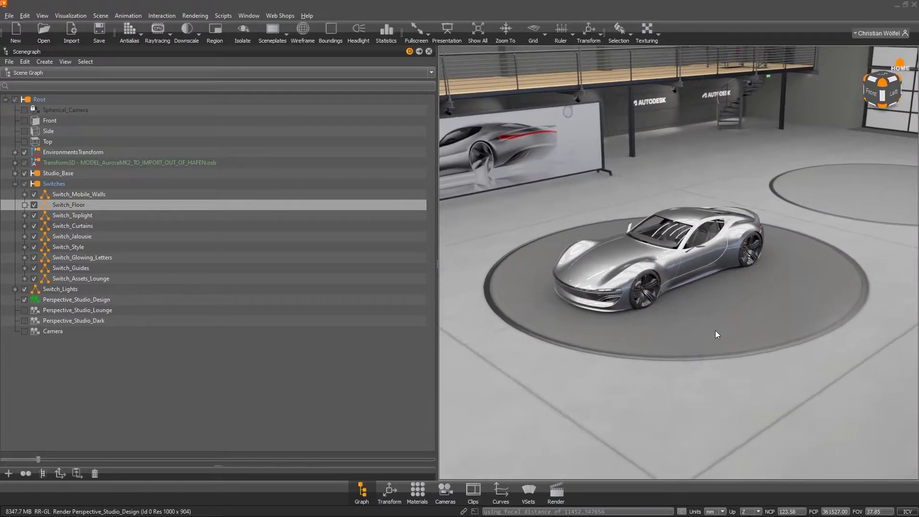
# Under Switch_Floor, try the dark Floor_E and Floor_F floors, then restore Floor_A.
pyautogui.click(24, 205)
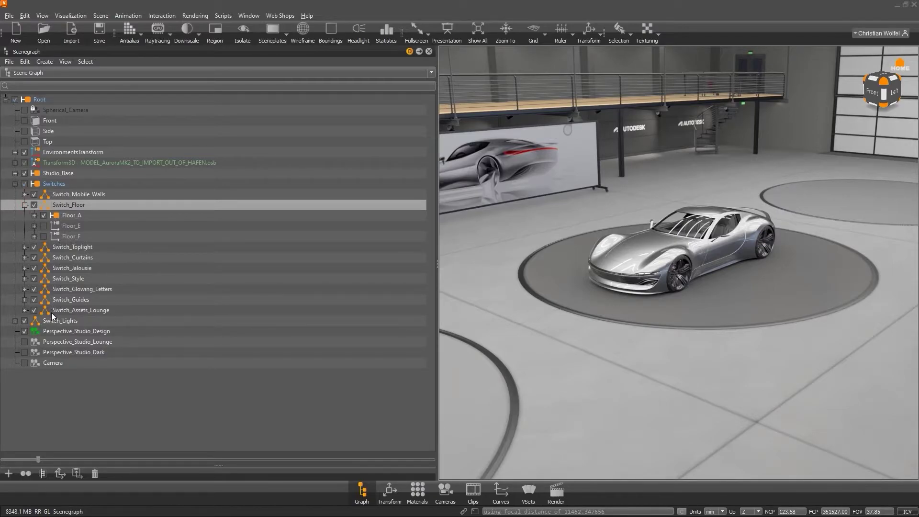
pyautogui.click(71, 217)
pyautogui.click(71, 225)
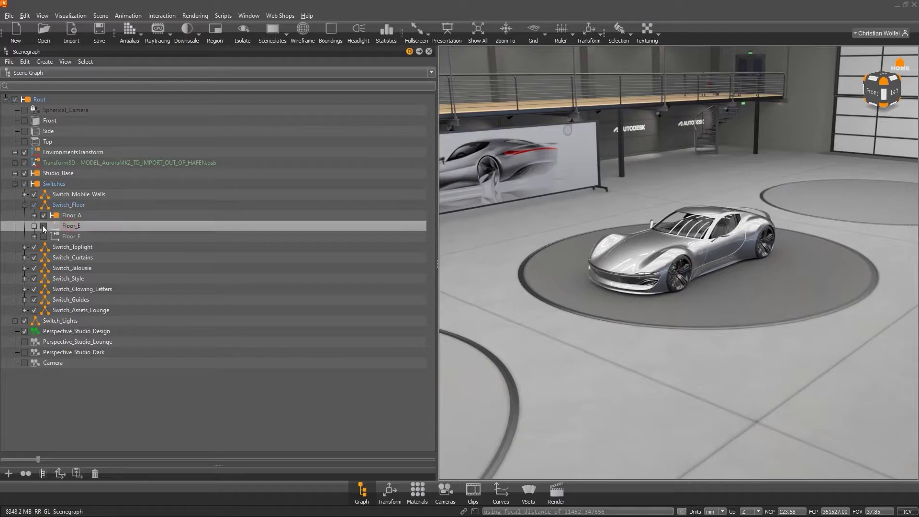
pyautogui.click(42, 226)
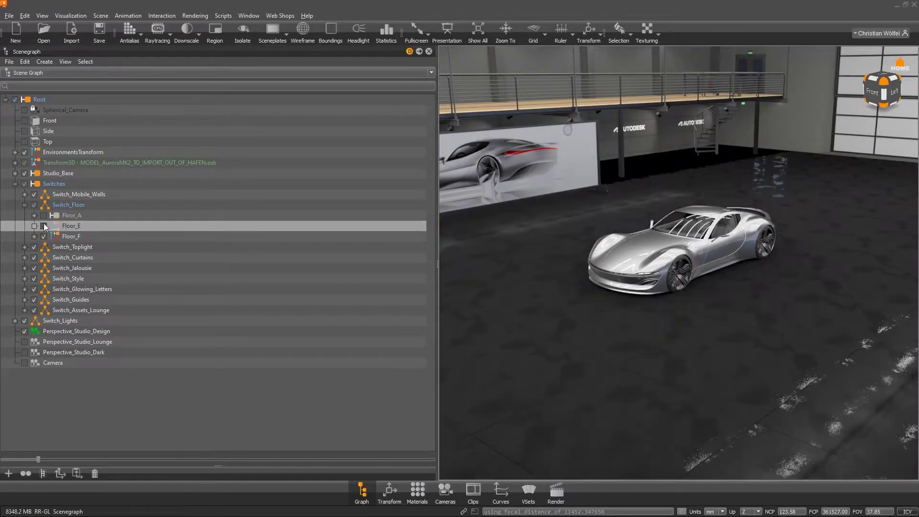
pyautogui.click(43, 216)
pyautogui.click(44, 226)
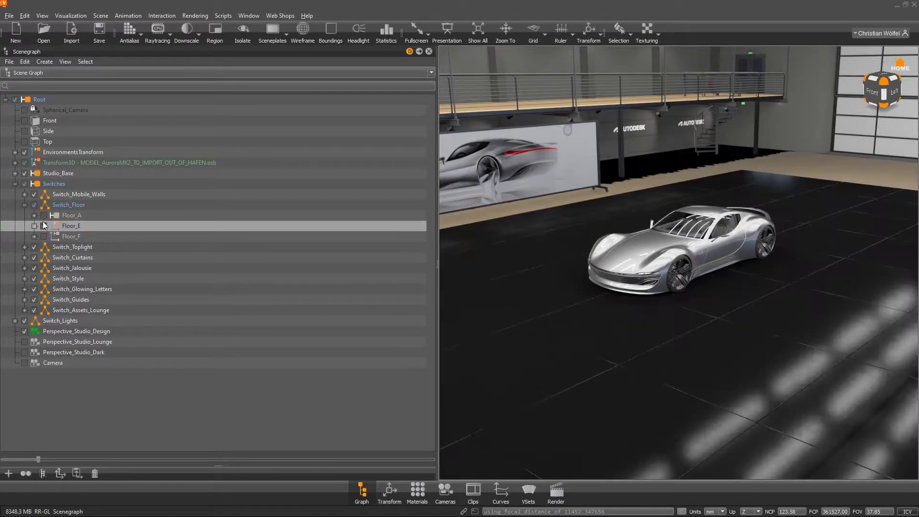
pyautogui.click(44, 216)
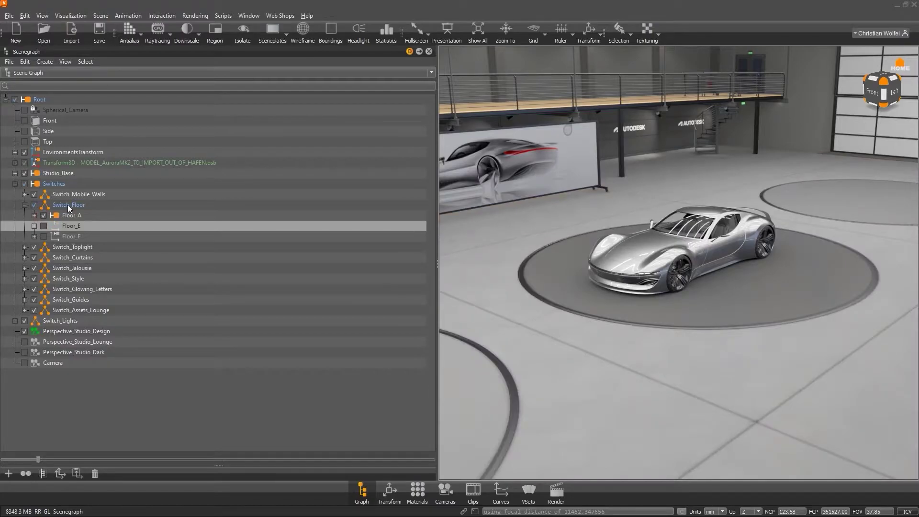
pyautogui.click(69, 207)
pyautogui.click(24, 205)
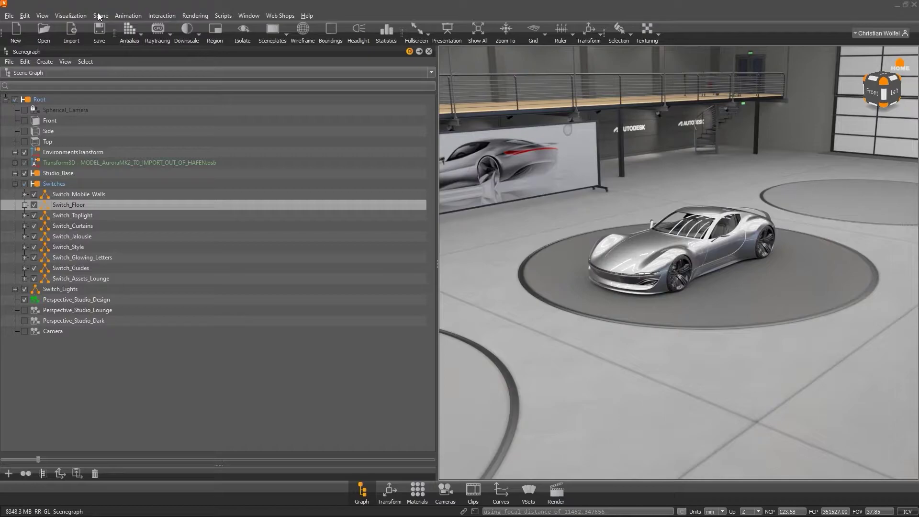
# Set Switch_Floor's choice value to 3 in the Node Editor.
pyautogui.click(82, 216)
pyautogui.click(83, 204)
pyautogui.click(101, 15)
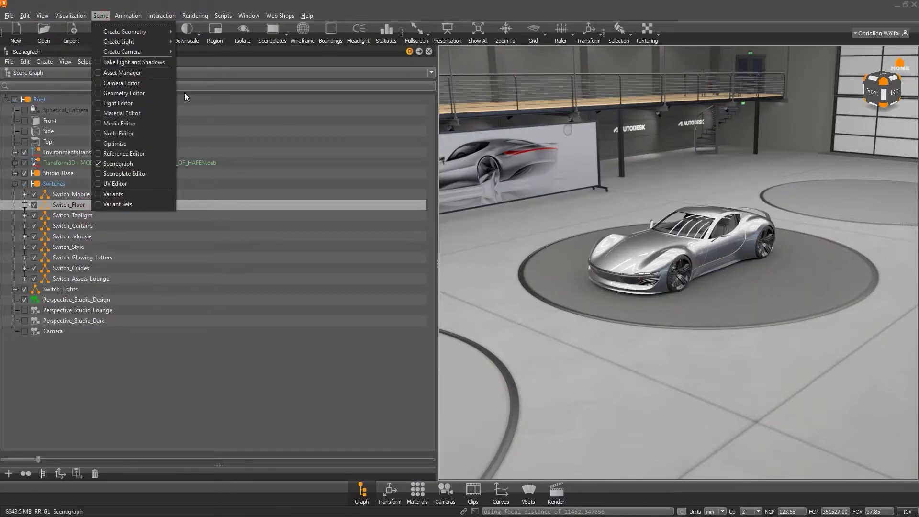
pyautogui.click(132, 133)
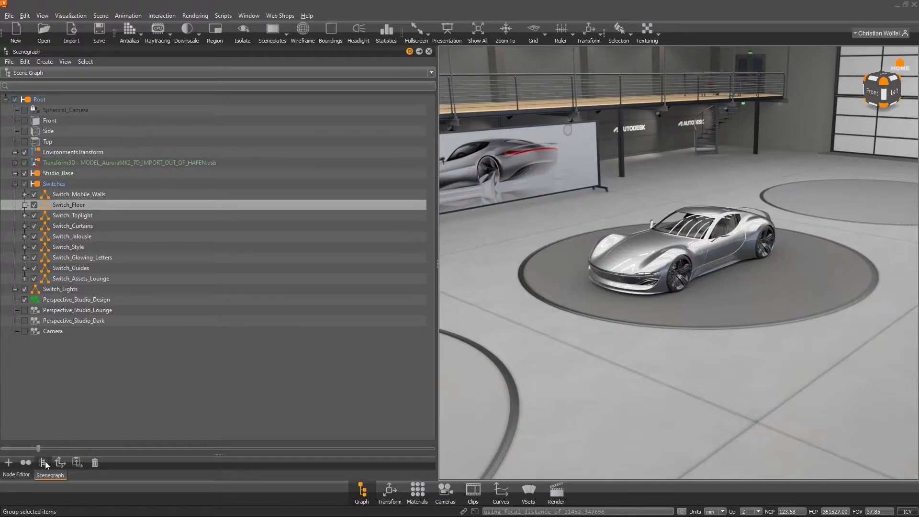
pyautogui.click(17, 475)
pyautogui.doubleClick(232, 145)
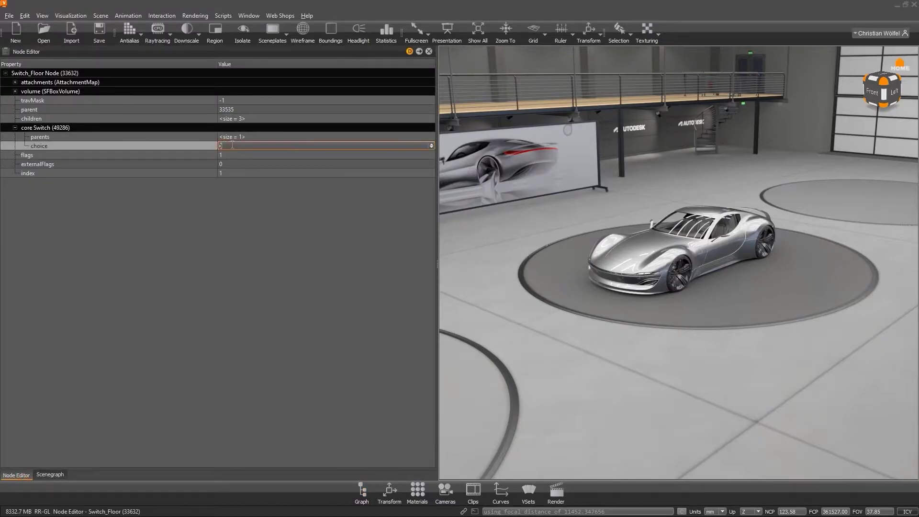
pyautogui.write('3')
pyautogui.press('Return')
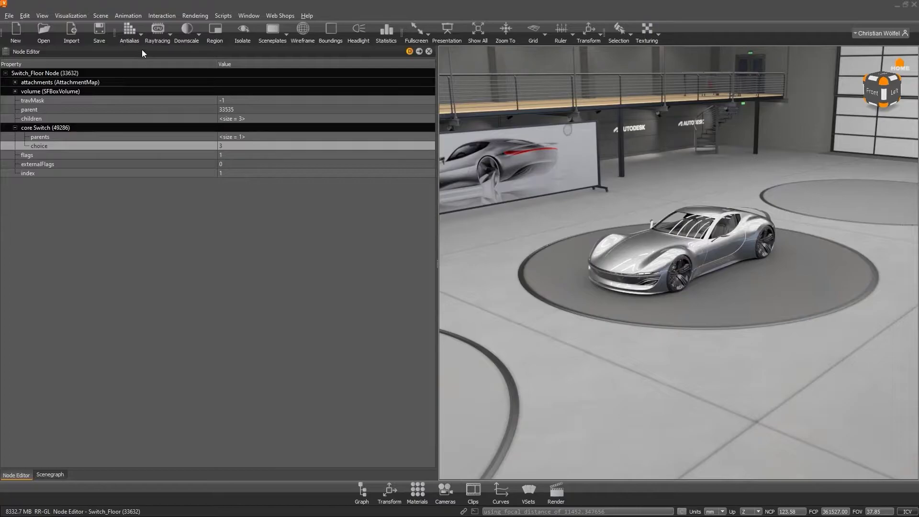
pyautogui.click(50, 474)
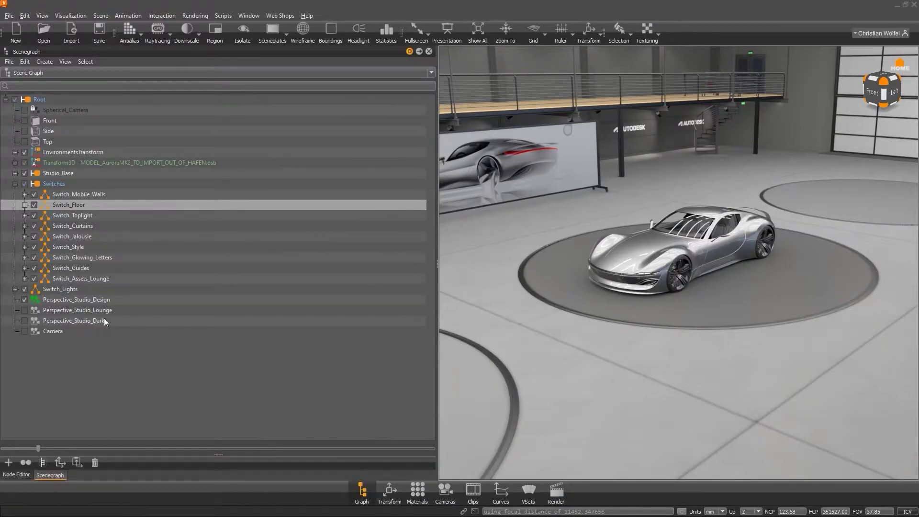
# Toggle the floor between dark tiles, Floor_F's dark grey and the bright Floor_A.
pyautogui.click(25, 205)
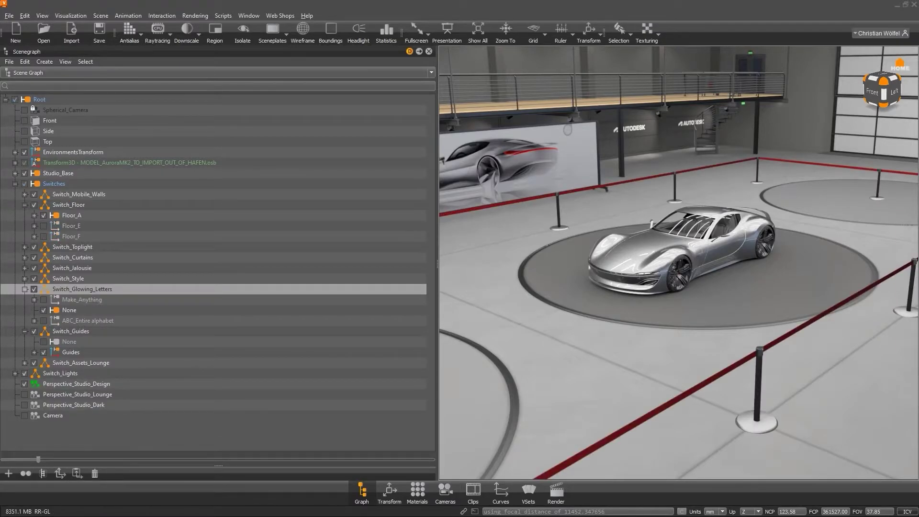
pyautogui.click(94, 225)
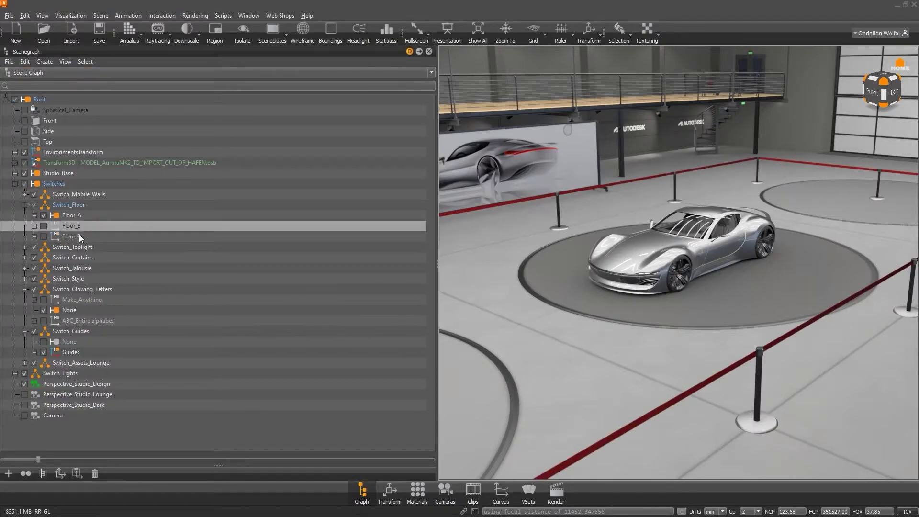
pyautogui.click(43, 236)
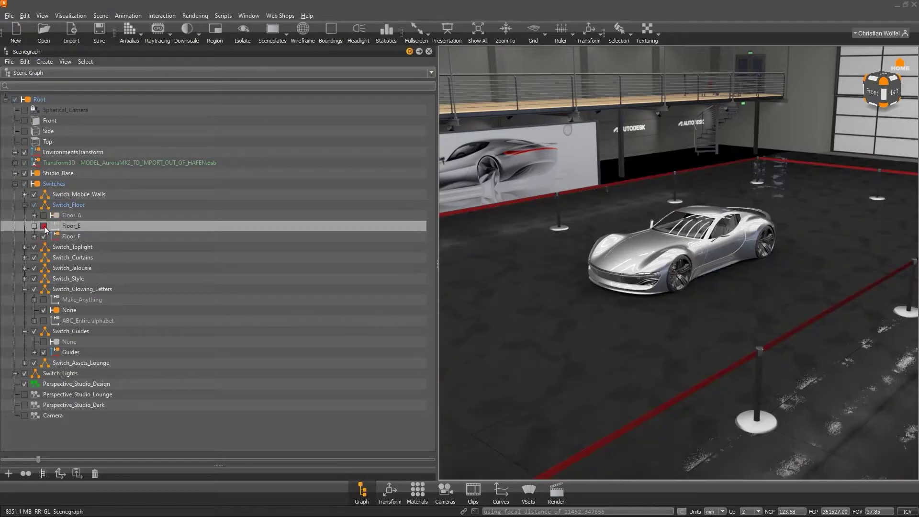
pyautogui.click(68, 215)
pyautogui.click(43, 216)
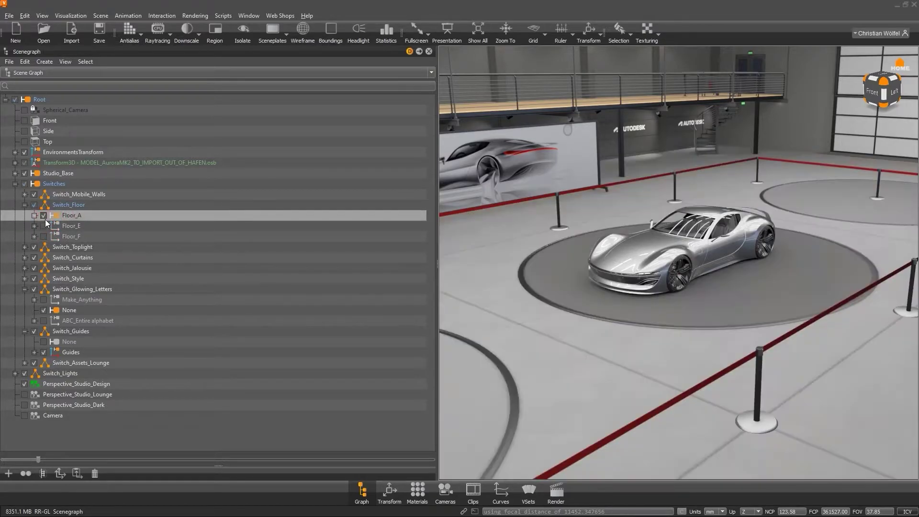
pyautogui.click(44, 237)
pyautogui.click(44, 215)
# Show the glowing Make_Anything letters, toggle the rope barriers, then set letters back to None.
pyautogui.click(86, 300)
pyautogui.click(44, 301)
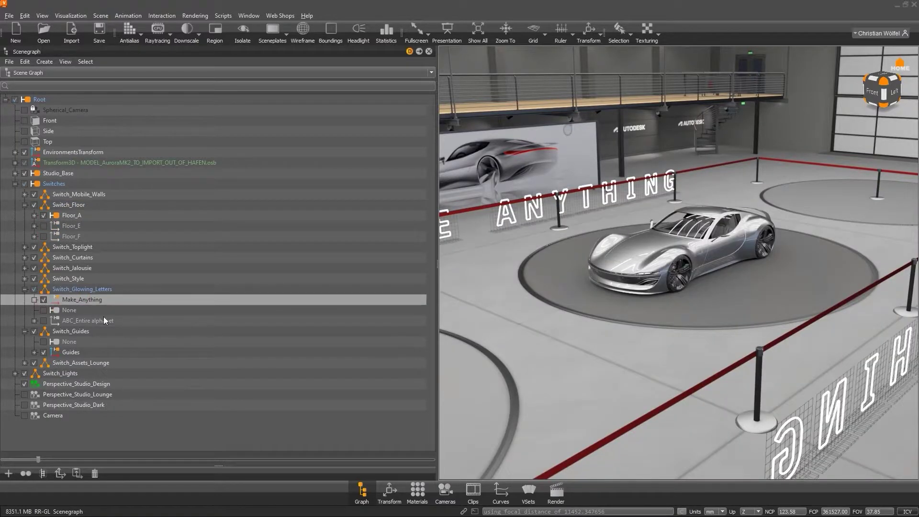
pyautogui.click(43, 342)
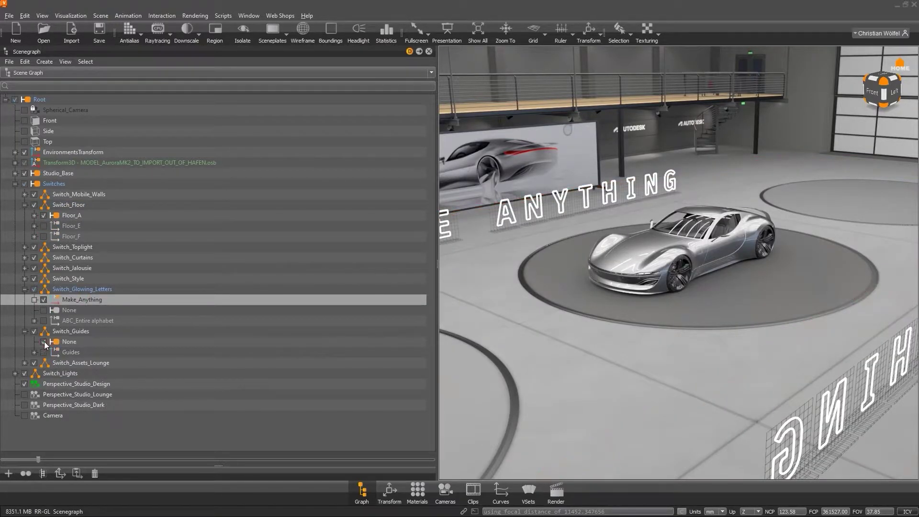
pyautogui.click(44, 353)
pyautogui.click(43, 310)
pyautogui.click(24, 204)
pyautogui.click(28, 206)
pyautogui.click(48, 268)
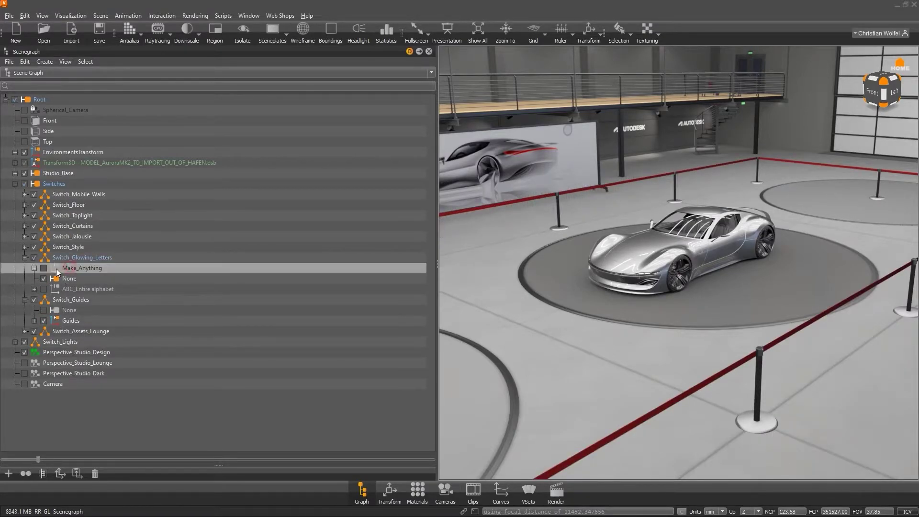
# Swap the Scenegraph for Variant Sets and browse the Room_Variantes wall and curtain variants.
pyautogui.click(528, 491)
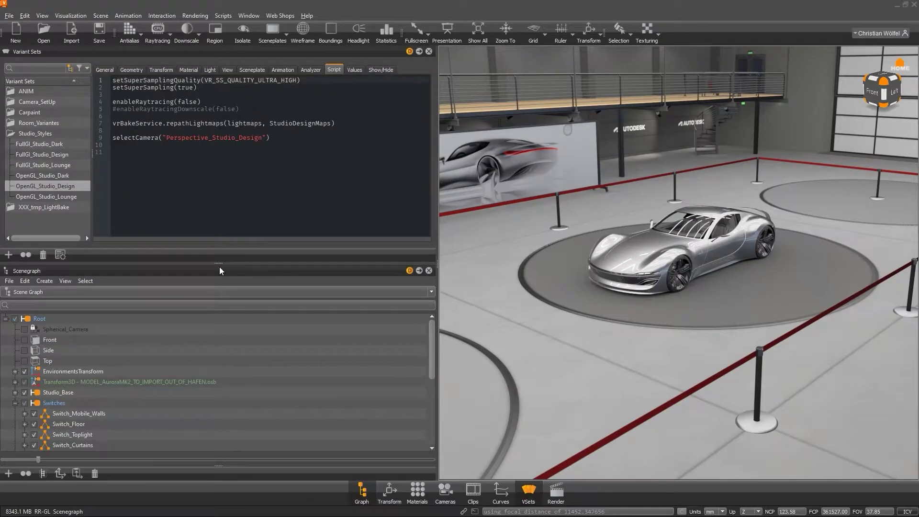
pyautogui.click(429, 270)
pyautogui.doubleClick(42, 123)
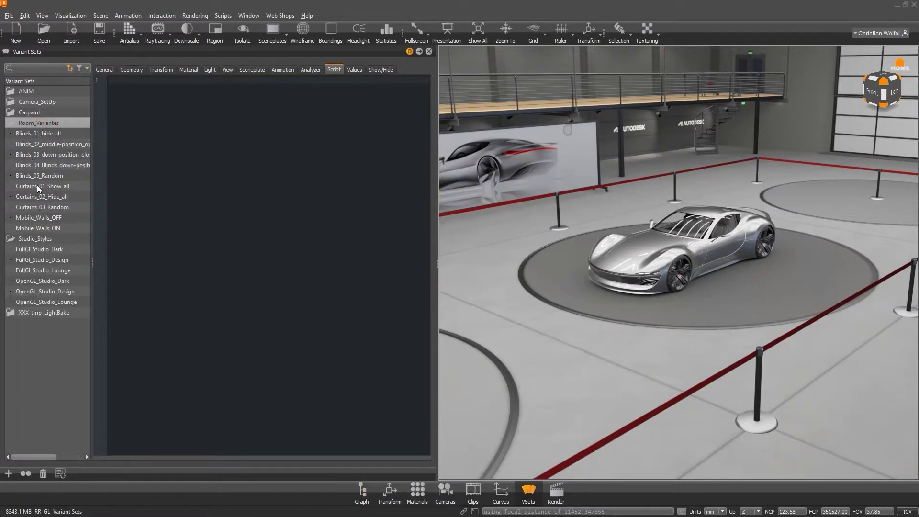
pyautogui.click(41, 218)
pyautogui.click(41, 207)
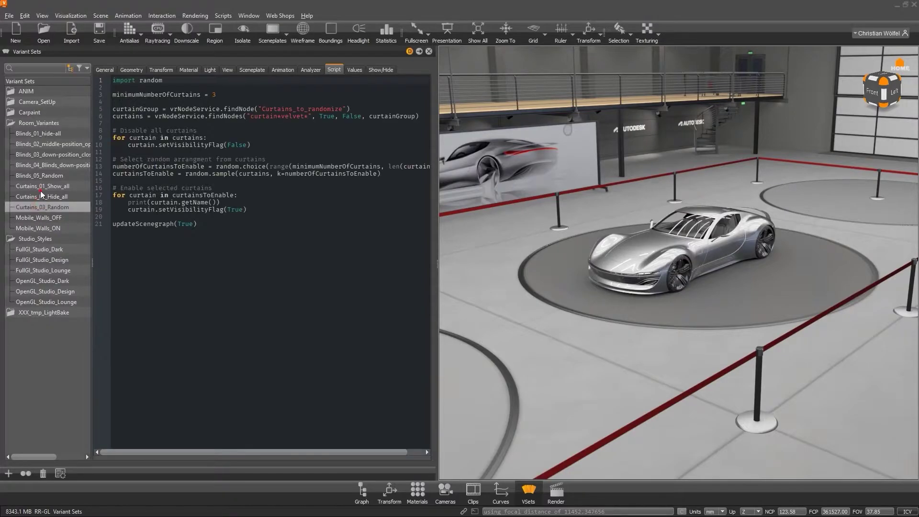
pyautogui.click(42, 187)
# Review the geometry switch states of the FullGI and OpenGL studio style variants.
pyautogui.click(38, 249)
pyautogui.click(136, 70)
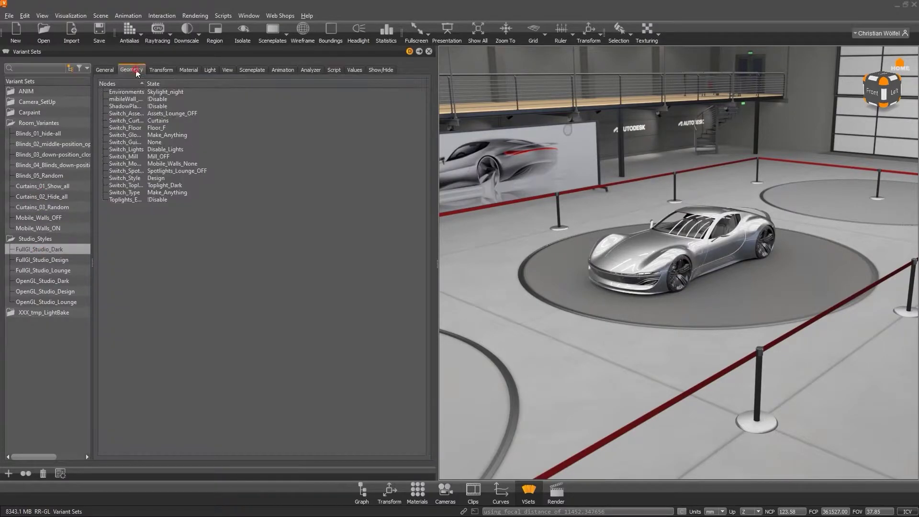
pyautogui.click(64, 260)
pyautogui.click(62, 271)
pyautogui.click(61, 281)
pyautogui.click(61, 291)
# Expand the ANIM group and show ANIM_Turntable_PAUSE's general settings.
pyautogui.click(41, 92)
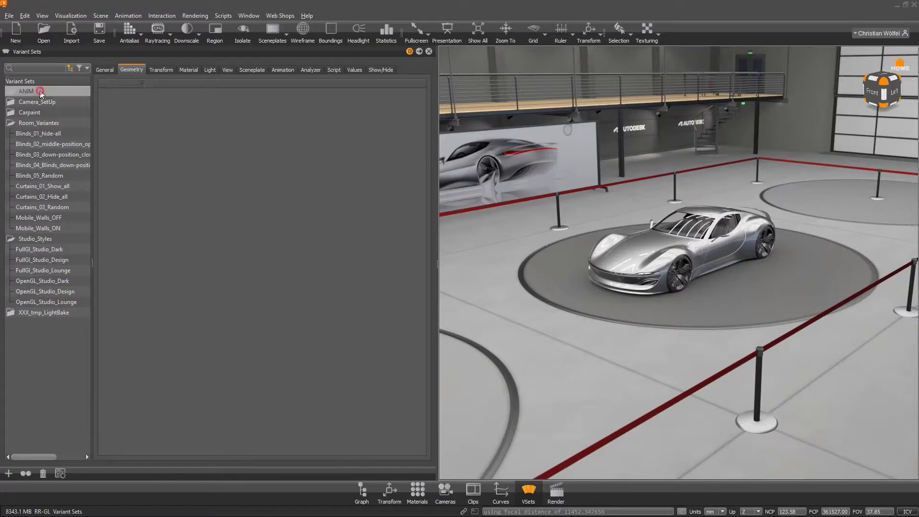
pyautogui.doubleClick(39, 93)
pyautogui.click(43, 102)
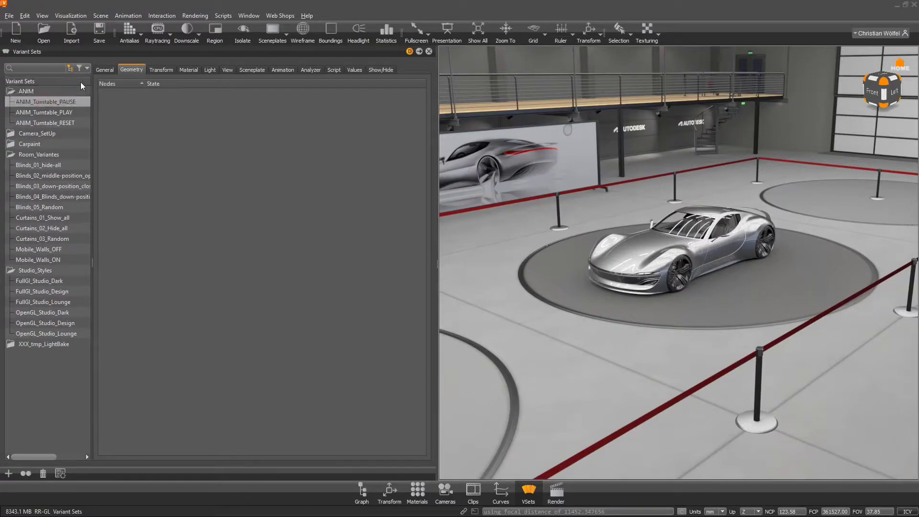
pyautogui.click(110, 71)
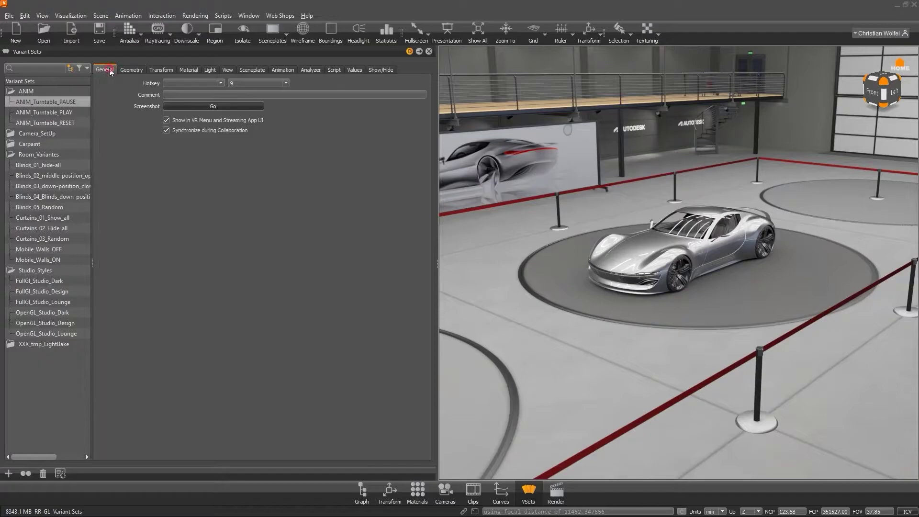
pyautogui.click(189, 83)
pyautogui.click(189, 84)
pyautogui.click(71, 113)
pyautogui.click(67, 121)
pyautogui.click(67, 114)
pyautogui.click(67, 101)
pyautogui.press('1')
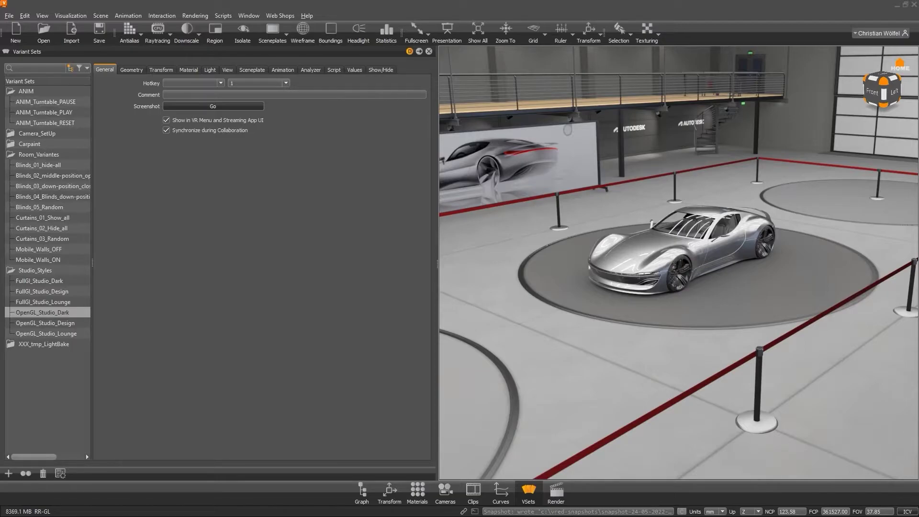
pyautogui.moveTo(607, 322)
pyautogui.mouseDown()
pyautogui.moveTo(665, 301)
pyautogui.moveTo(657, 284)
pyautogui.moveTo(614, 274)
pyautogui.moveTo(651, 228)
pyautogui.moveTo(655, 306)
pyautogui.moveTo(613, 343)
pyautogui.moveTo(616, 312)
pyautogui.mouseUp()
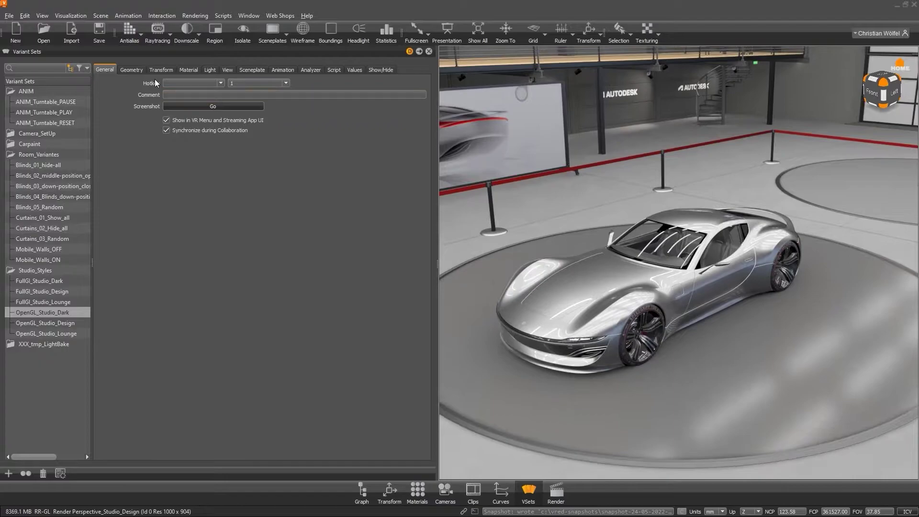
pyautogui.click(131, 69)
pyautogui.click(161, 70)
pyautogui.click(188, 70)
pyautogui.click(209, 69)
pyautogui.click(227, 69)
pyautogui.click(105, 69)
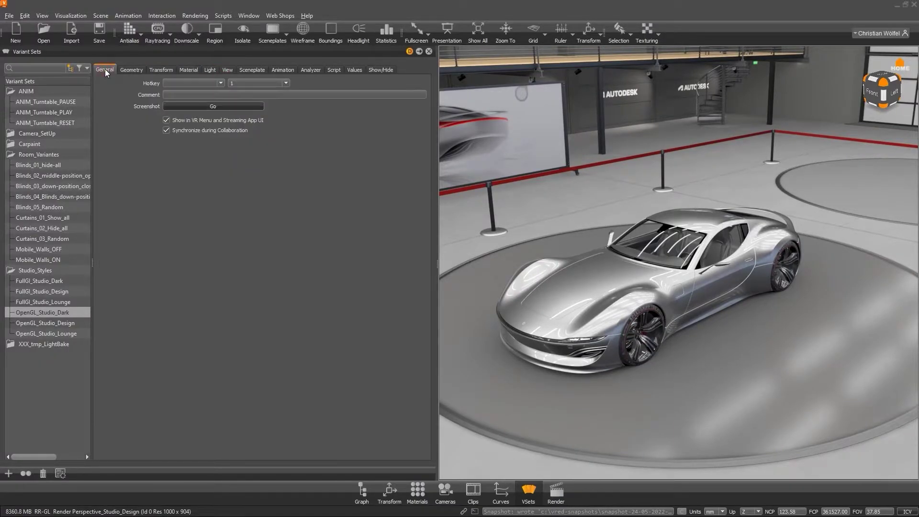
pyautogui.click(249, 83)
pyautogui.scroll(-3, 255, 120)
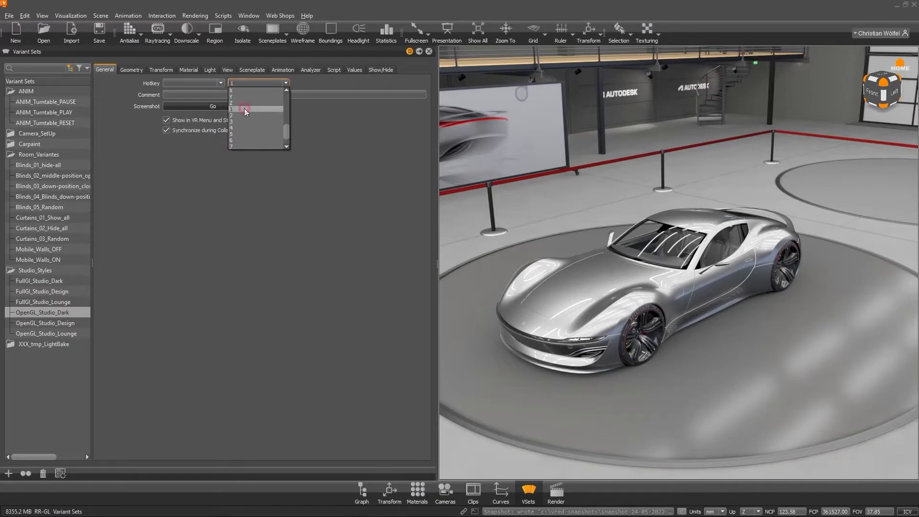
pyautogui.click(244, 109)
pyautogui.click(189, 84)
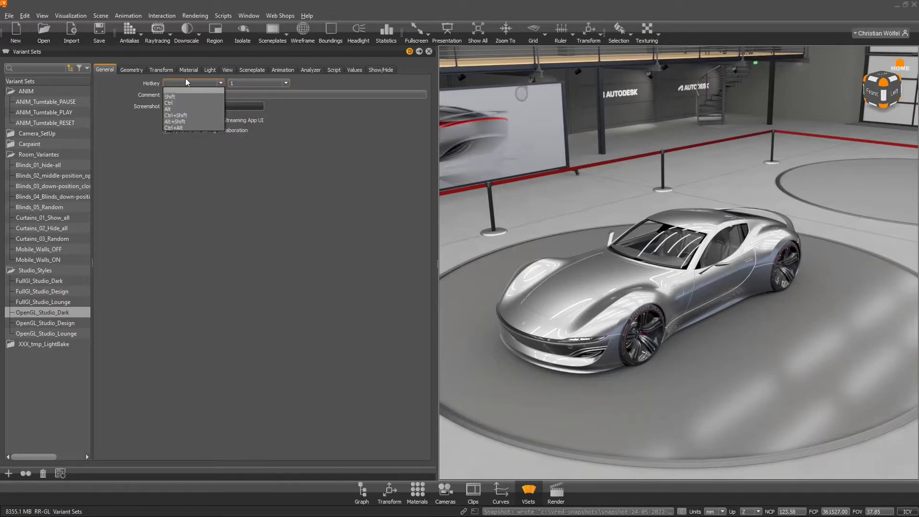
pyautogui.click(186, 79)
pyautogui.click(58, 323)
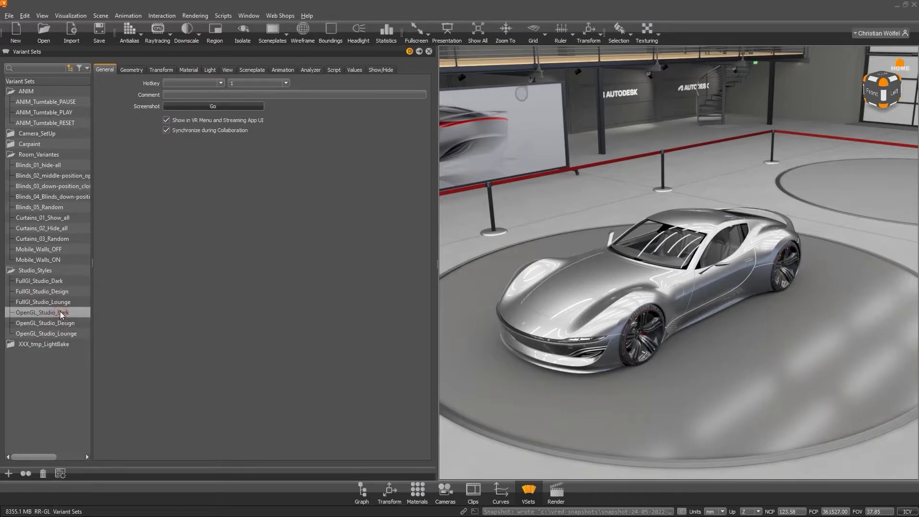
pyautogui.click(58, 335)
pyautogui.click(58, 313)
pyautogui.click(178, 88)
pyautogui.click(178, 85)
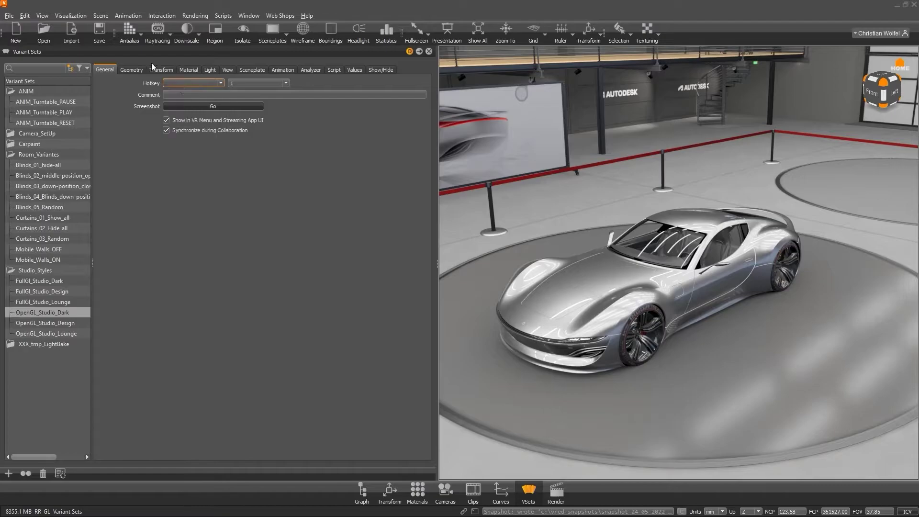
pyautogui.click(42, 16)
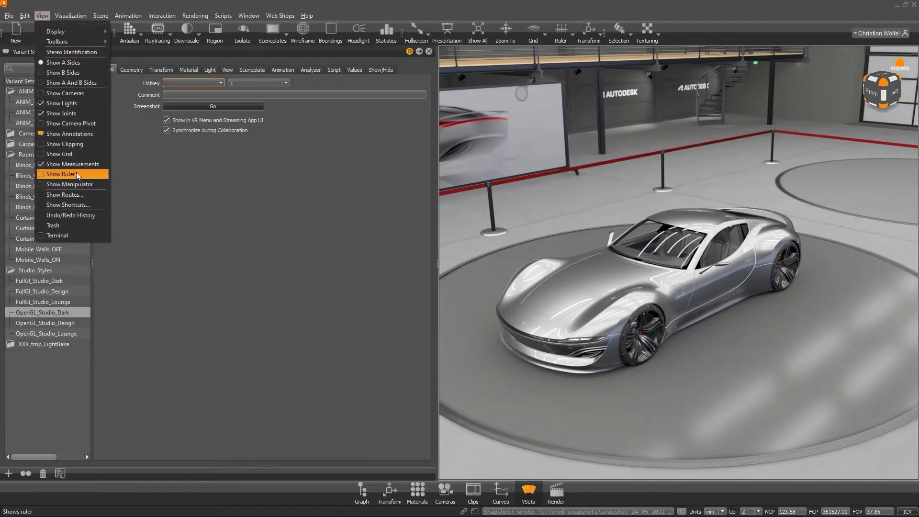
pyautogui.click(66, 204)
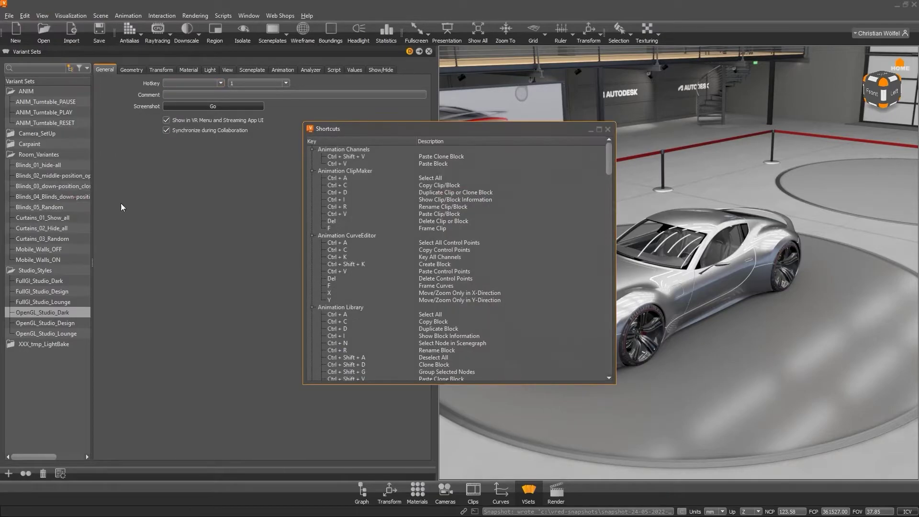
pyautogui.click(607, 130)
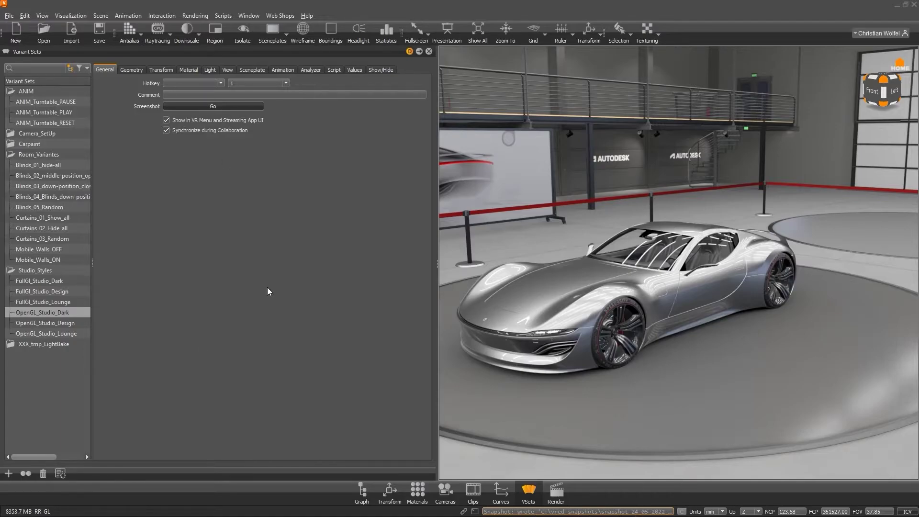
# Preview the variant sets as thumbnails, return to the tree list and select Room_Variantes.
pyautogui.click(62, 475)
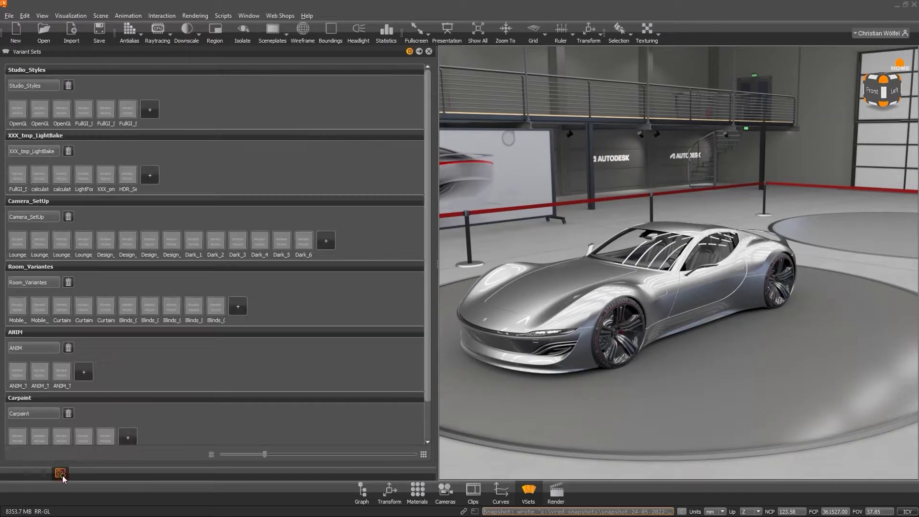
pyautogui.scroll(-2, 133, 337)
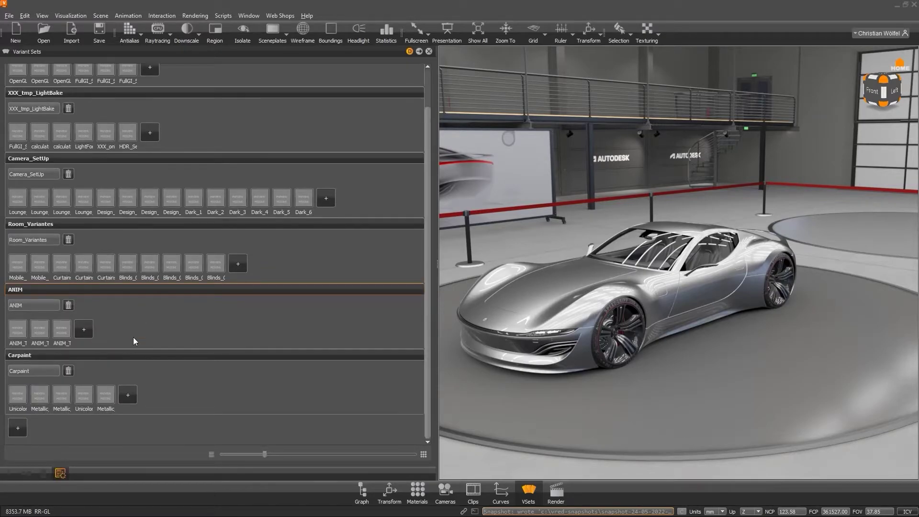
pyautogui.scroll(1, 133, 337)
pyautogui.click(60, 474)
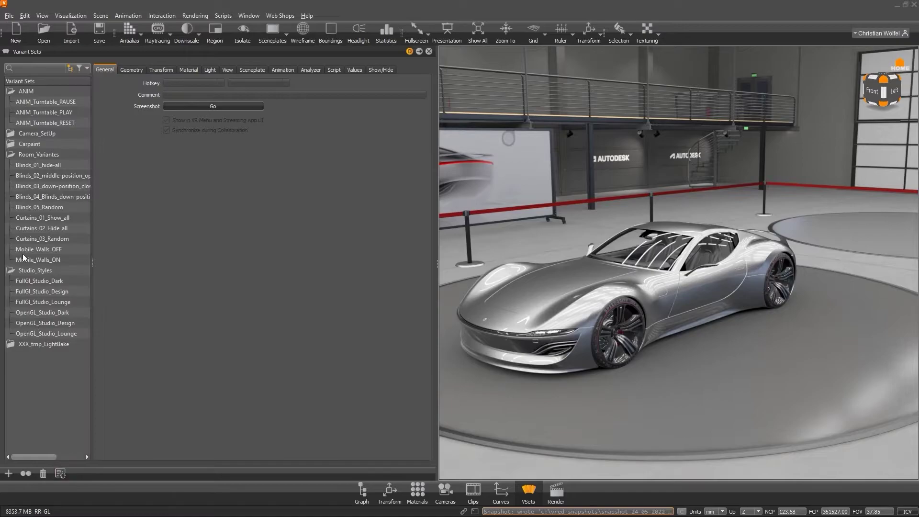
pyautogui.click(39, 247)
pyautogui.click(40, 154)
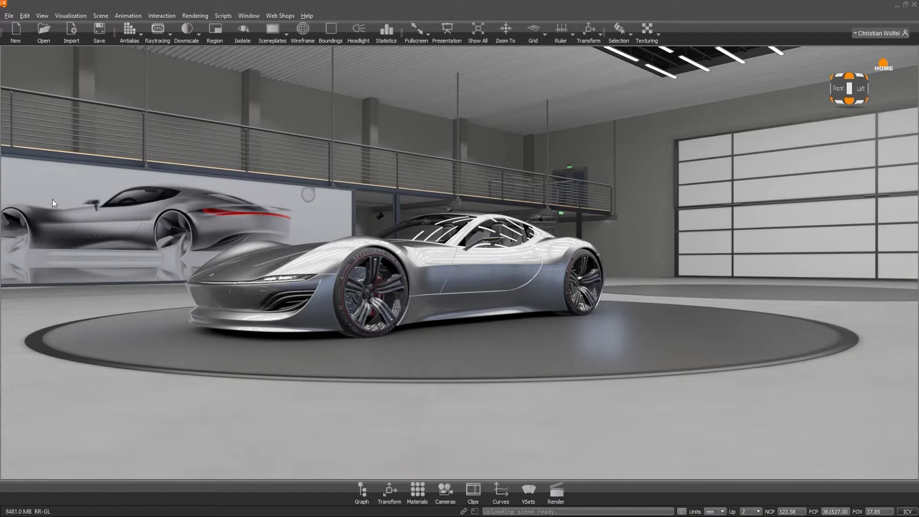
# Enter and exit presentation mode, then reopen the Variant Sets panel beside the viewport.
pyautogui.click(448, 34)
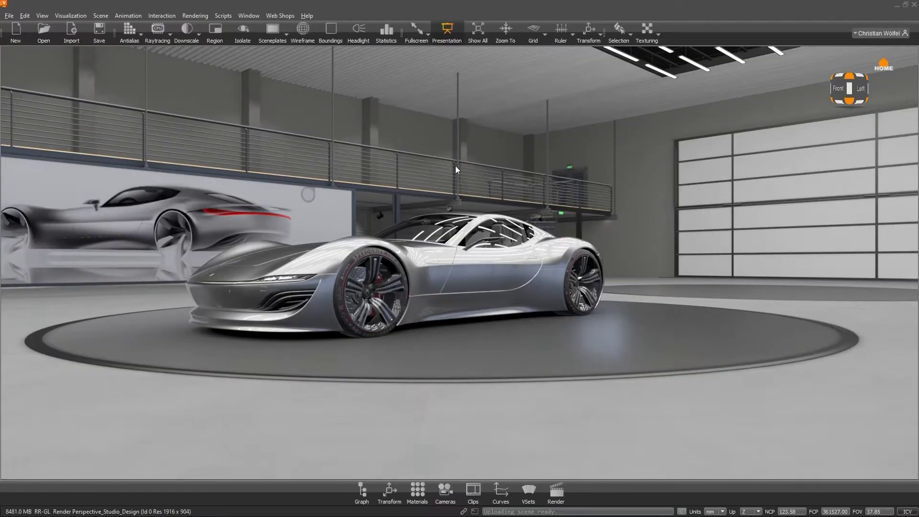
pyautogui.click(446, 38)
pyautogui.click(529, 496)
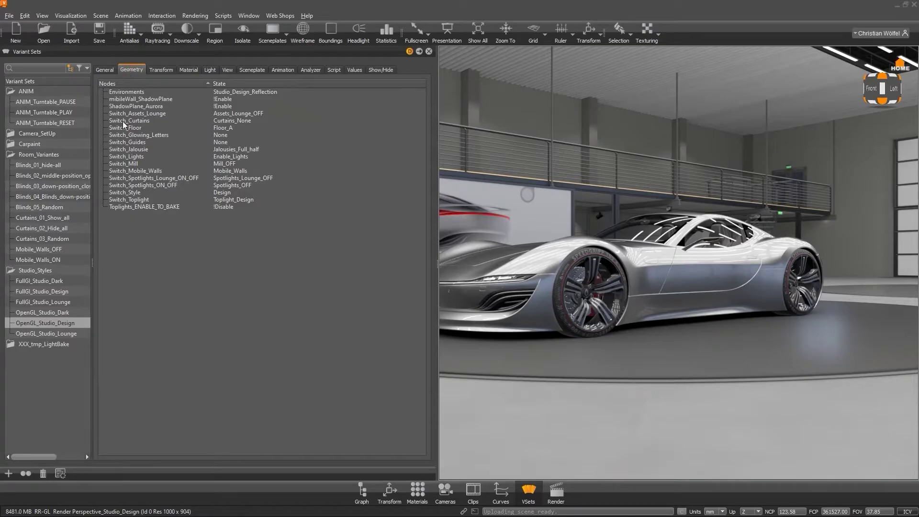
# Add New Variant 1 and drag the Switch_Floor node from the enlarged Scenegraph into its Nodes.
pyautogui.rightClick(34, 397)
pyautogui.click(85, 193)
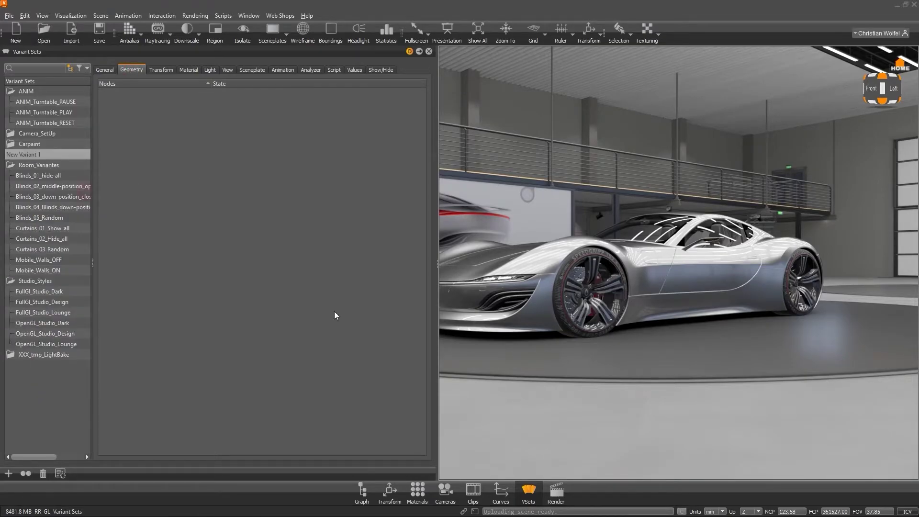
pyautogui.click(363, 491)
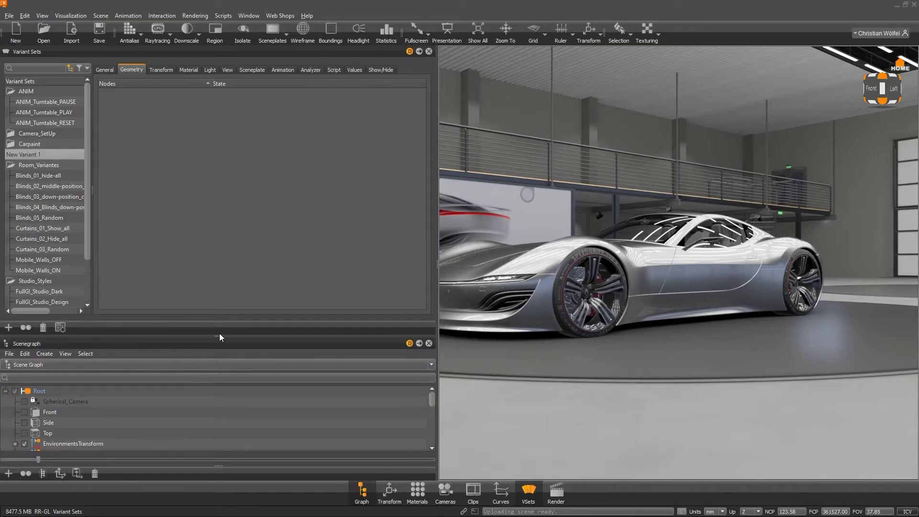
pyautogui.moveTo(219, 335); pyautogui.dragTo(225, 222)
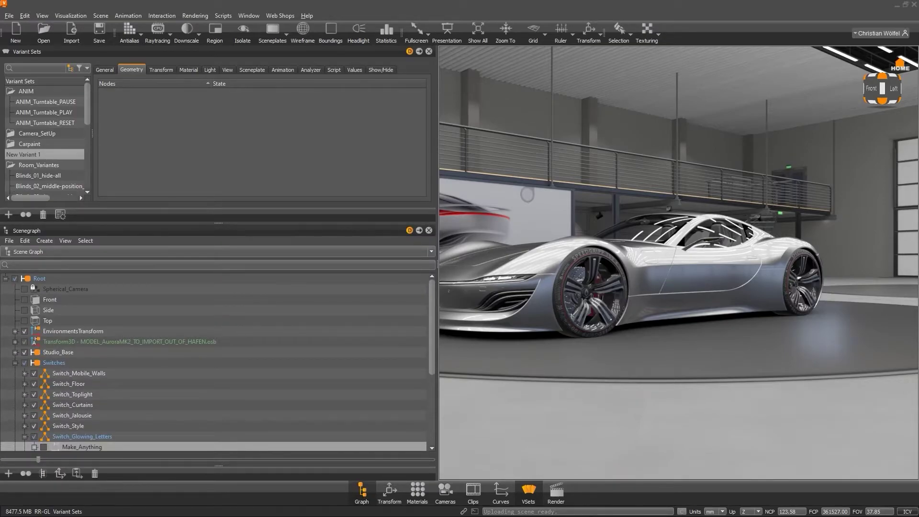
pyautogui.scroll(-2, 136, 409)
pyautogui.scroll(1, 117, 377)
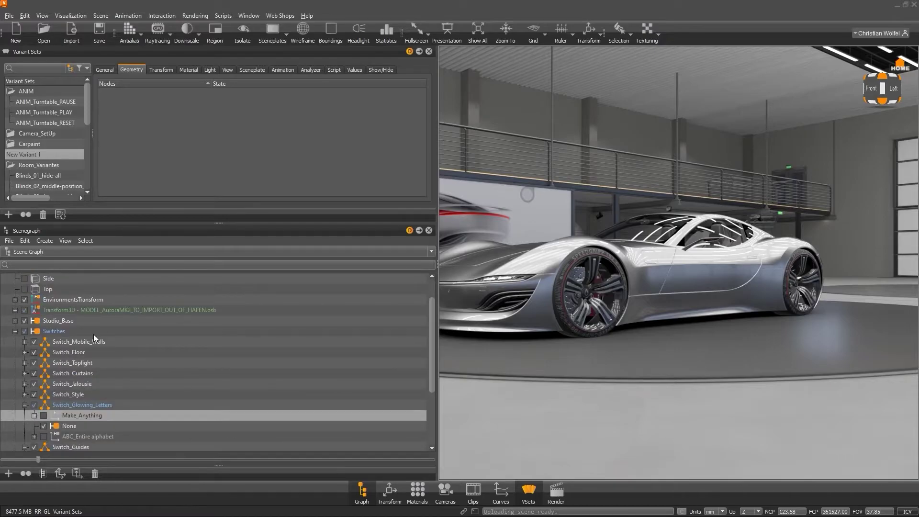
pyautogui.moveTo(72, 352); pyautogui.dragTo(183, 125)
# Test the floor cycling, then set Switch_Floor's state in New Variant 1 to Floor_A.
pyautogui.doubleClick(231, 92)
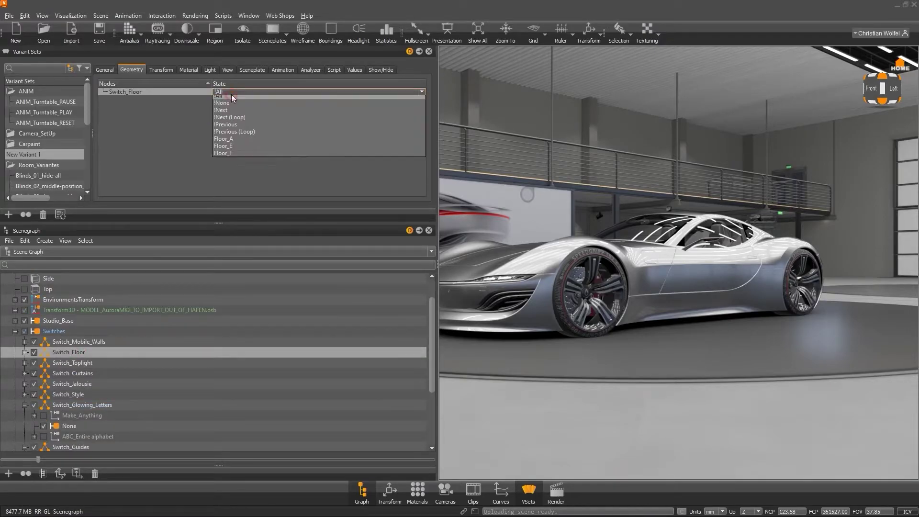
pyautogui.click(245, 120)
pyautogui.click(55, 156)
pyautogui.click(55, 156)
pyautogui.click(55, 156)
pyautogui.click(56, 156)
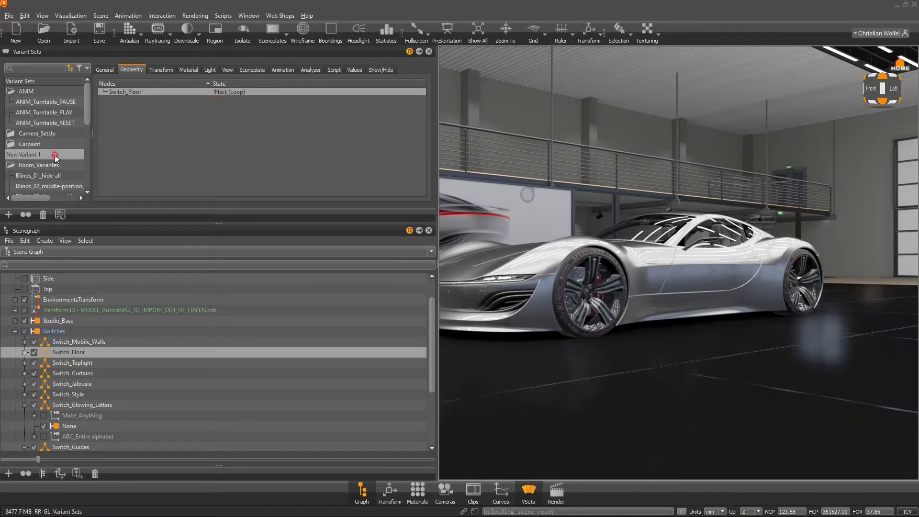
pyautogui.doubleClick(255, 91)
pyautogui.click(232, 138)
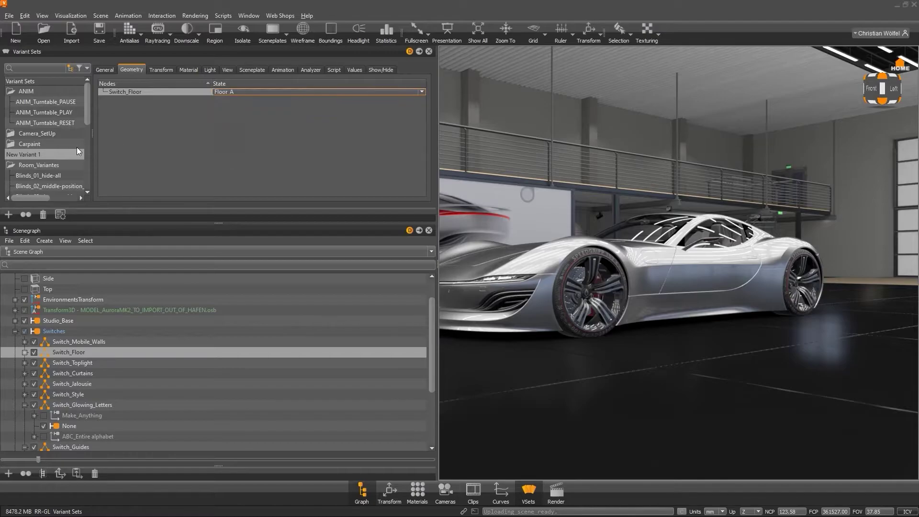
pyautogui.click(76, 151)
pyautogui.click(100, 15)
# Create Cylinder1 (height 1000, radius 250) and move it directly under Root.
pyautogui.moveTo(129, 32)
pyautogui.click(196, 67)
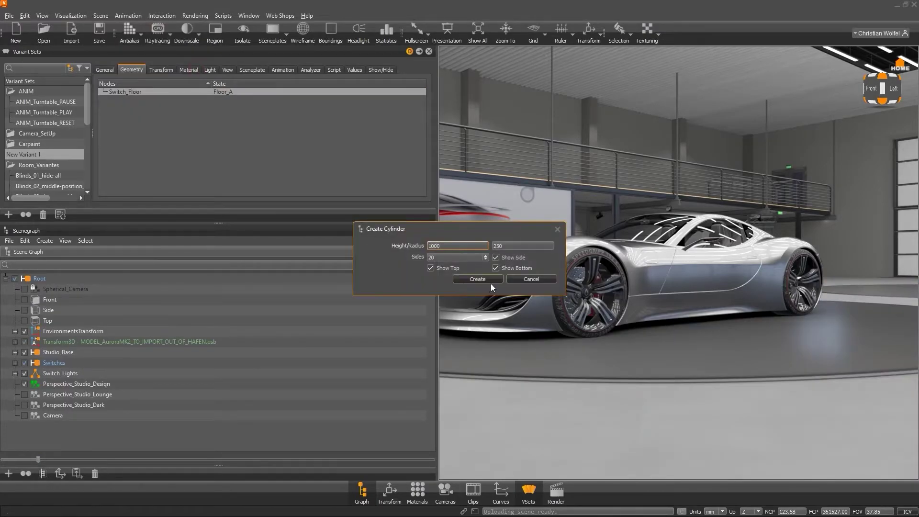
pyautogui.click(487, 280)
pyautogui.click(115, 431)
pyautogui.moveTo(69, 406); pyautogui.dragTo(217, 173)
# Set Cylinder1's state in New Variant 1 to !Disable and close the Scenegraph.
pyautogui.doubleClick(223, 92)
pyautogui.click(223, 92)
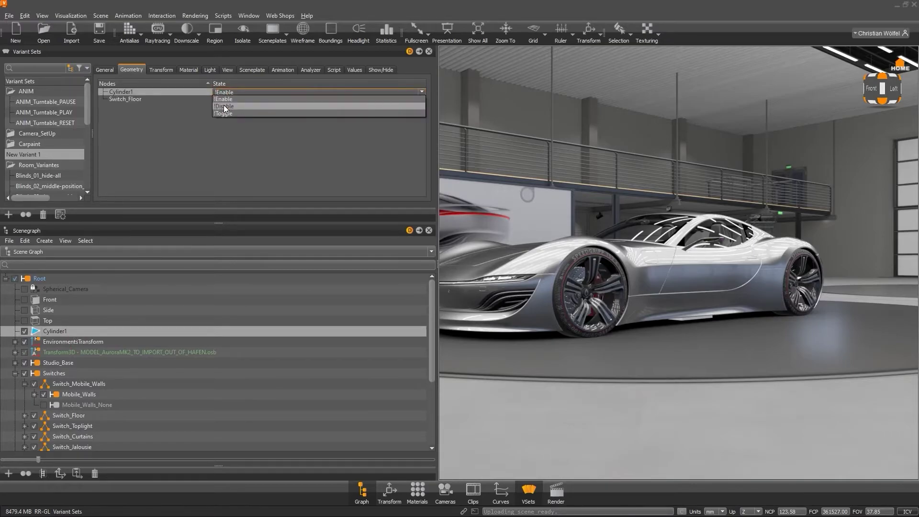
pyautogui.click(224, 106)
pyautogui.click(43, 157)
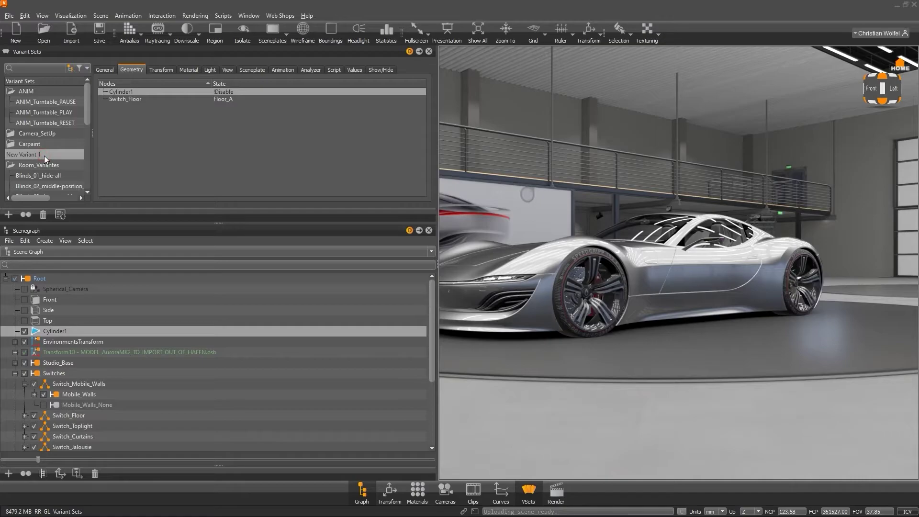
pyautogui.click(429, 230)
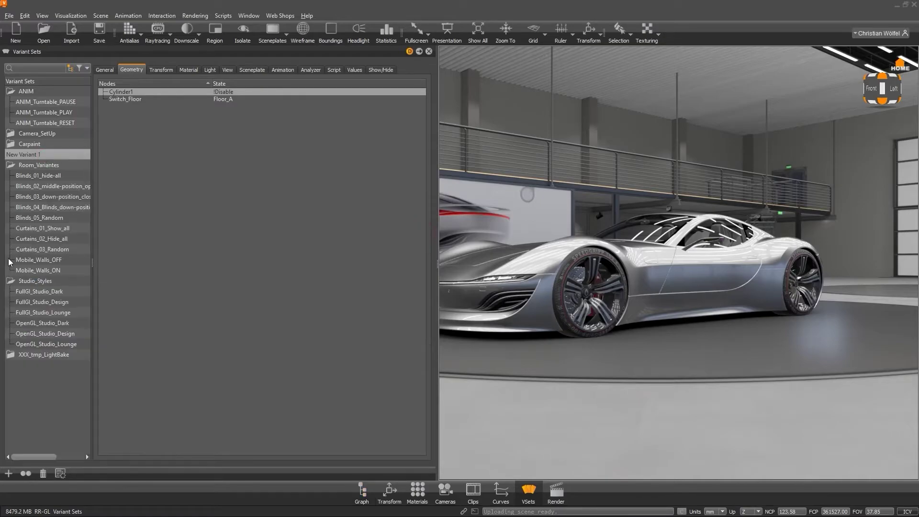
# Browse node states of FullGl_Studio_Dark, FullGl_Studio_Design, OpenGL_Studio_Dark and OpenGL_Studio_Lounge.
pyautogui.click(38, 293)
pyautogui.click(39, 303)
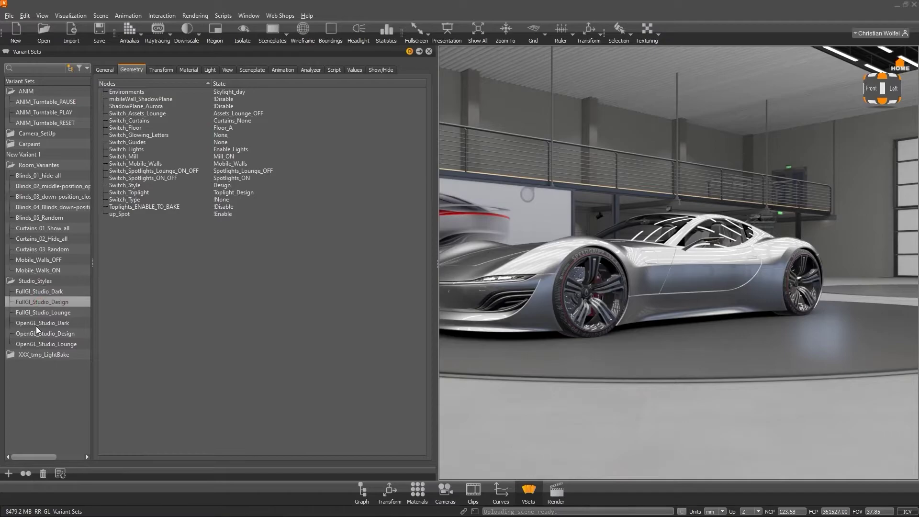
pyautogui.click(38, 324)
pyautogui.click(37, 343)
pyautogui.click(46, 325)
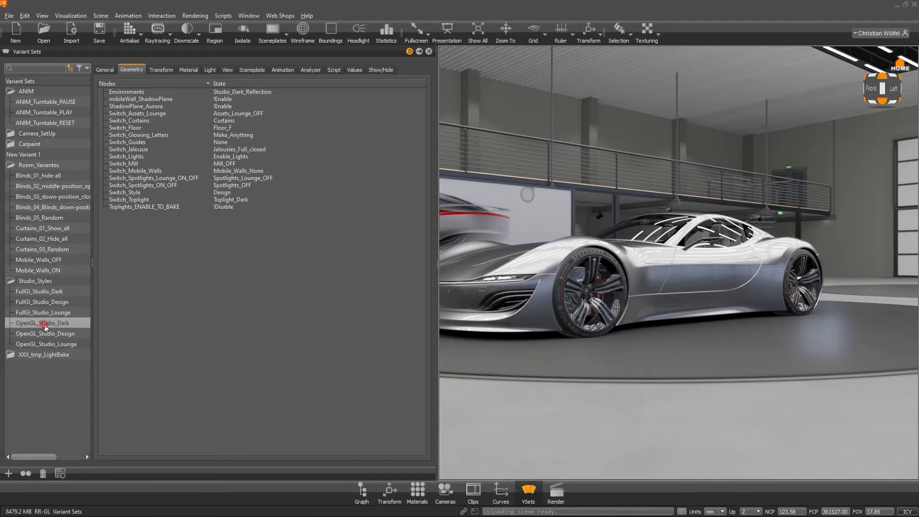
# Reopen Variant Sets, expand the Scenegraph beneath it, and enable the Transform tool for MODEL_AuroraMK2.
pyautogui.click(429, 51)
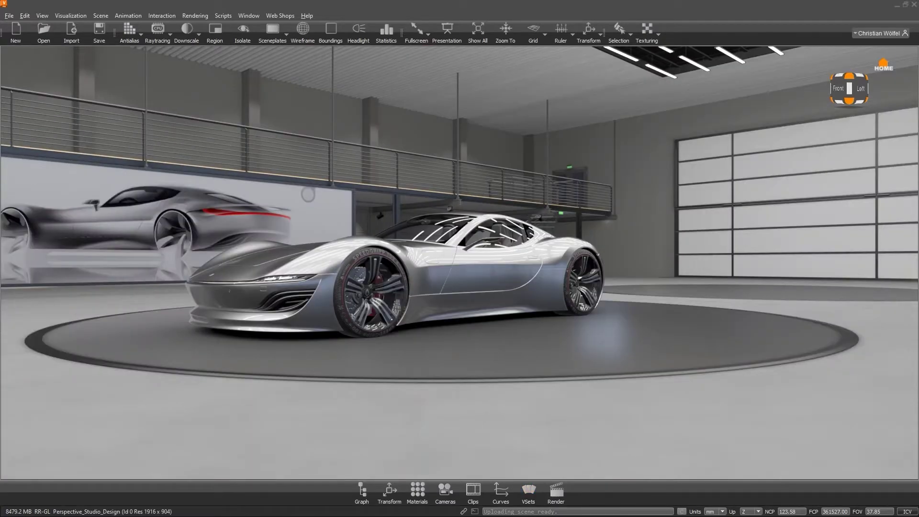
pyautogui.click(528, 491)
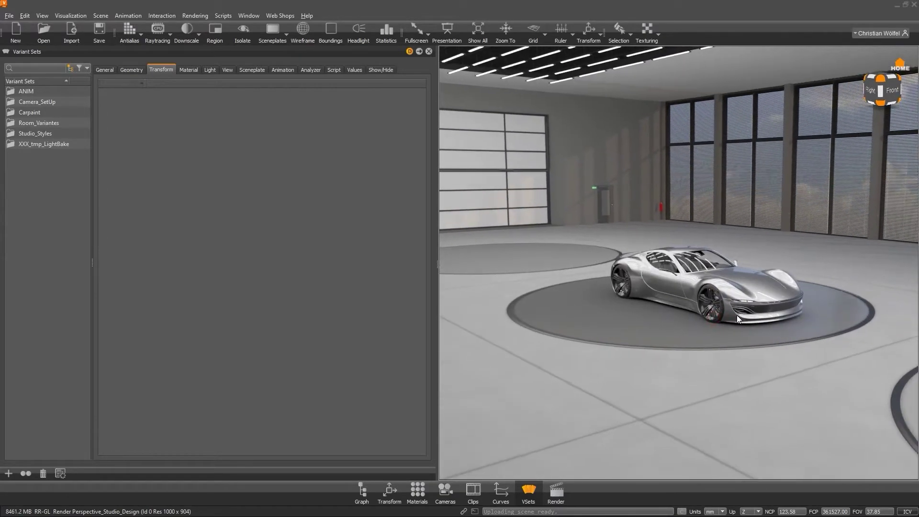
pyautogui.click(362, 490)
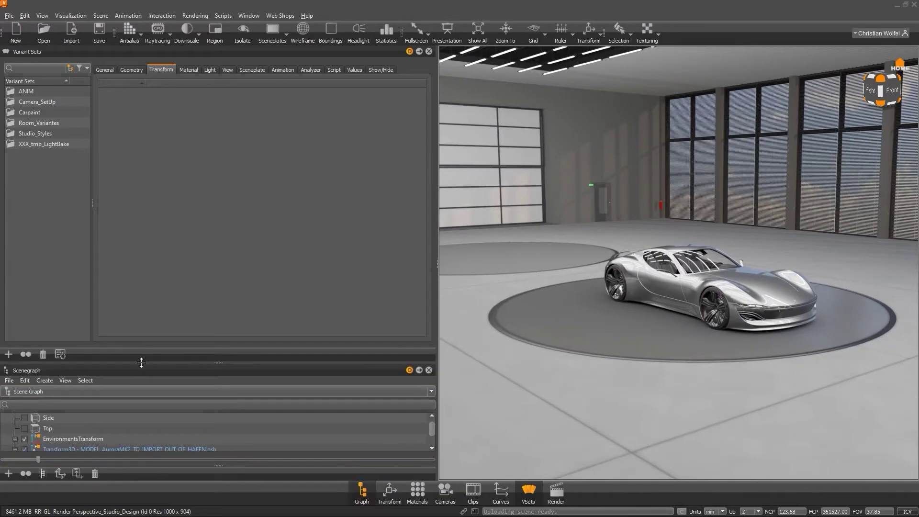
pyautogui.moveTo(220, 363); pyautogui.dragTo(220, 302)
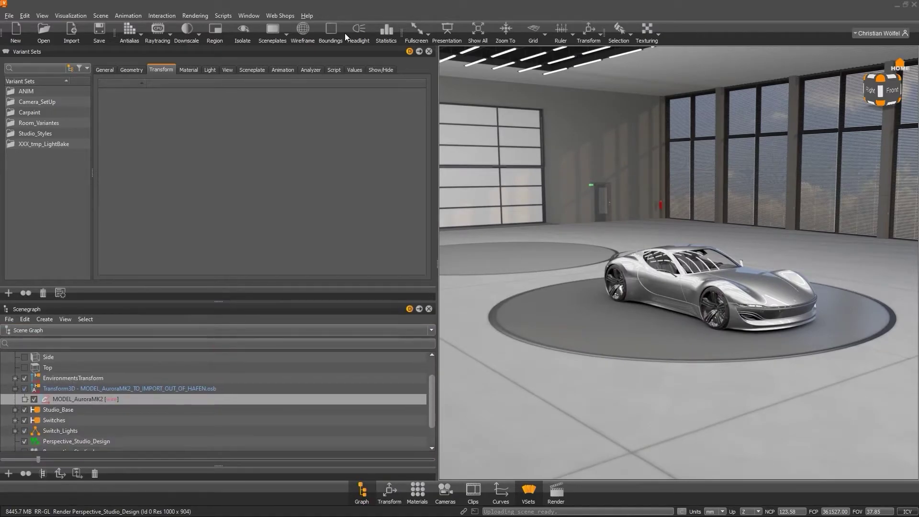
pyautogui.click(588, 31)
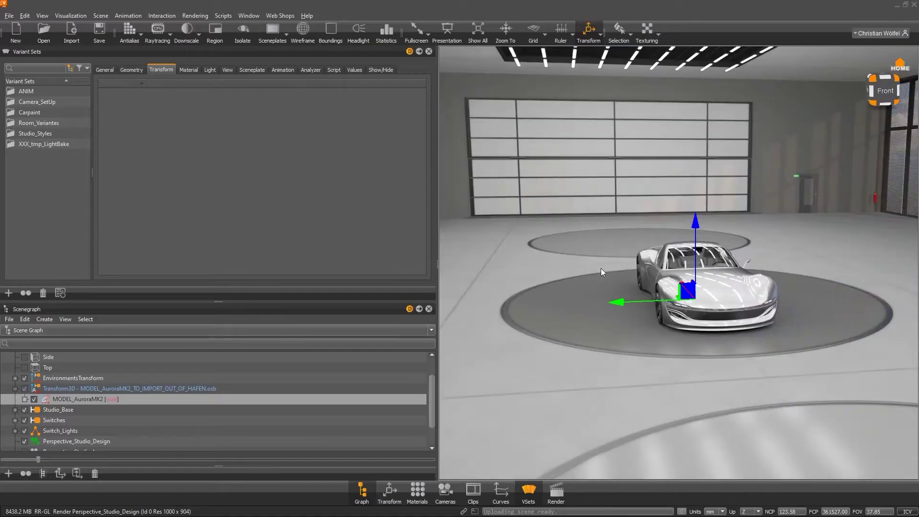
pyautogui.moveTo(783, 308); pyautogui.dragTo(701, 323)
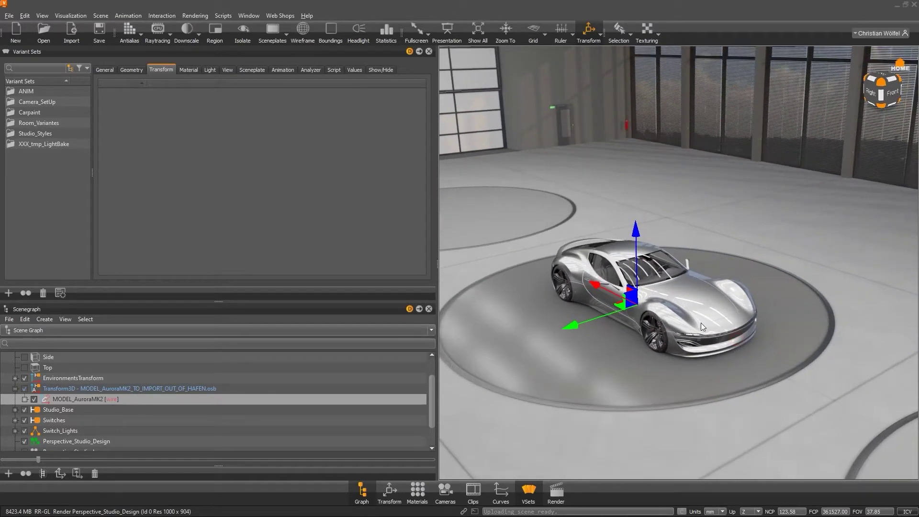
# Open the Transform editor, reposition and enlarge it, keeping the Transform Variants panel visible.
pyautogui.click(390, 492)
pyautogui.moveTo(505, 151); pyautogui.dragTo(628, 150)
pyautogui.click(536, 157)
pyautogui.click(542, 174)
pyautogui.click(536, 157)
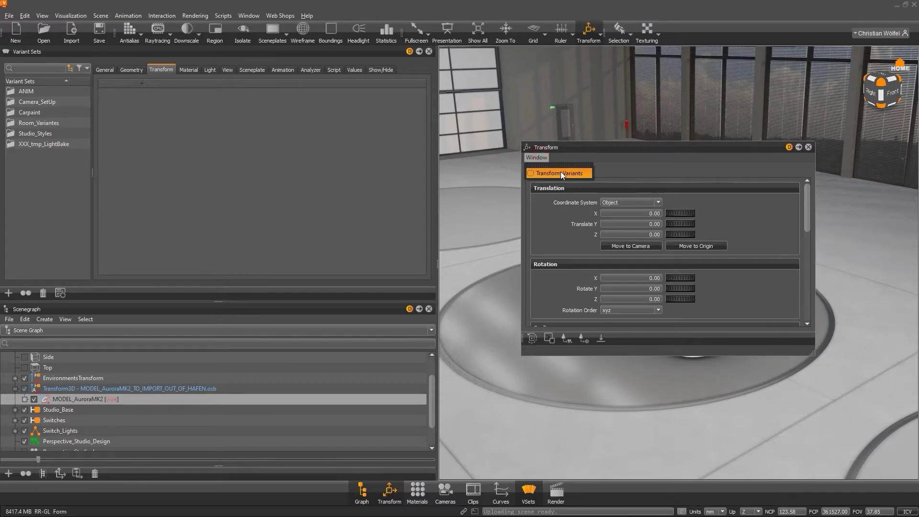
pyautogui.click(561, 171)
pyautogui.moveTo(592, 142); pyautogui.dragTo(673, 55)
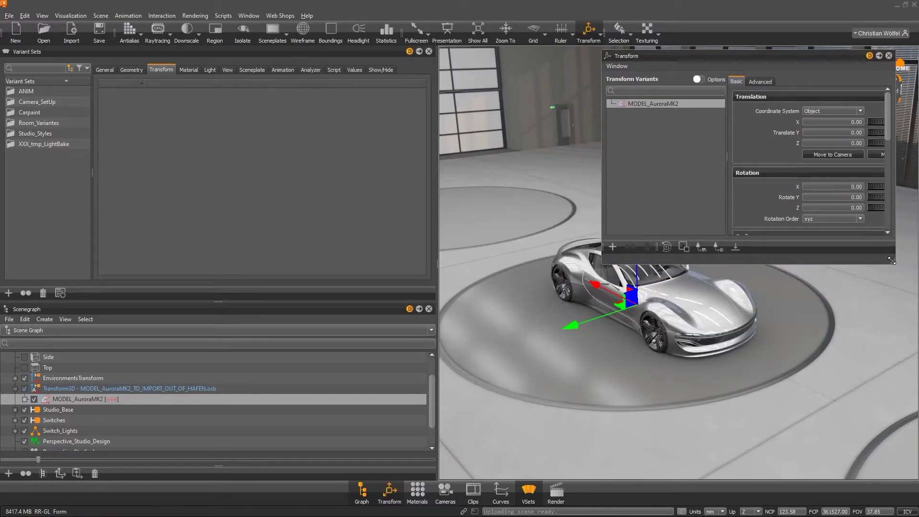
pyautogui.moveTo(892, 260); pyautogui.dragTo(893, 345)
# Create a transform variant for MODEL_AuroraMK2 and name it 'origin'.
pyautogui.rightClick(662, 104)
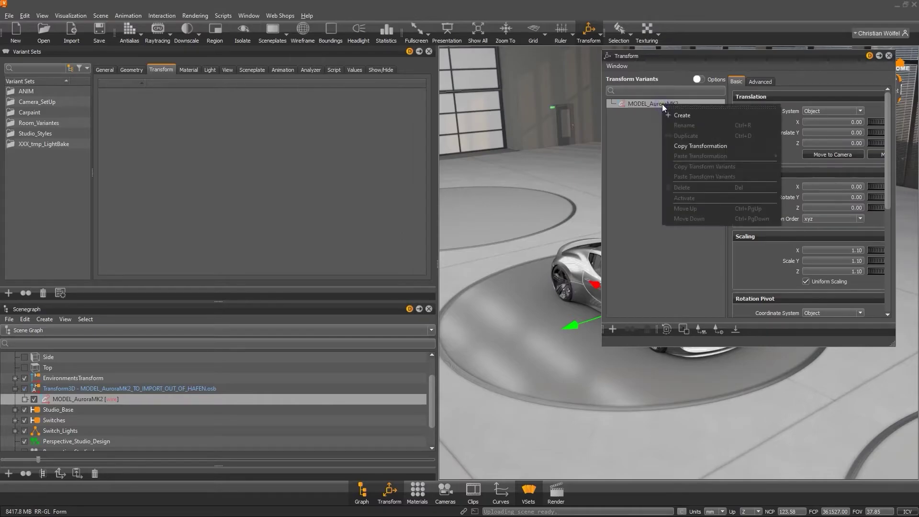
pyautogui.click(685, 113)
pyautogui.click(651, 114)
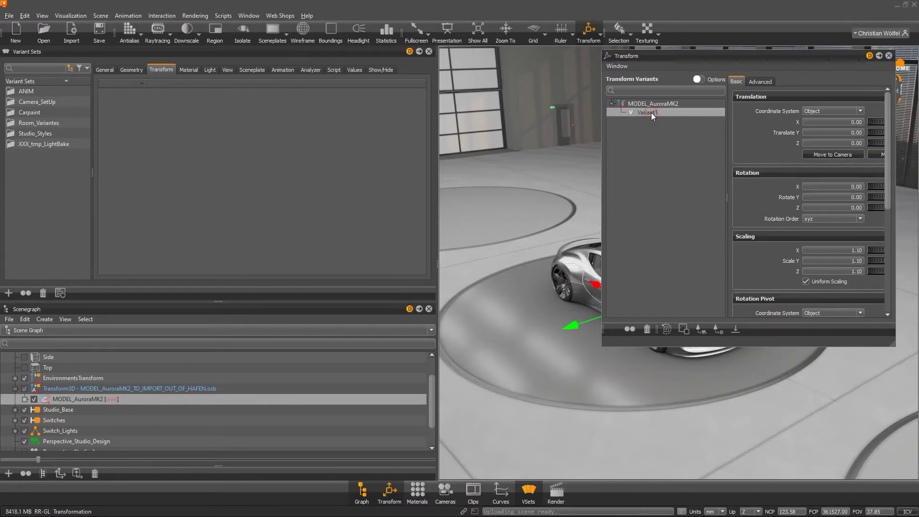
pyautogui.doubleClick(652, 113)
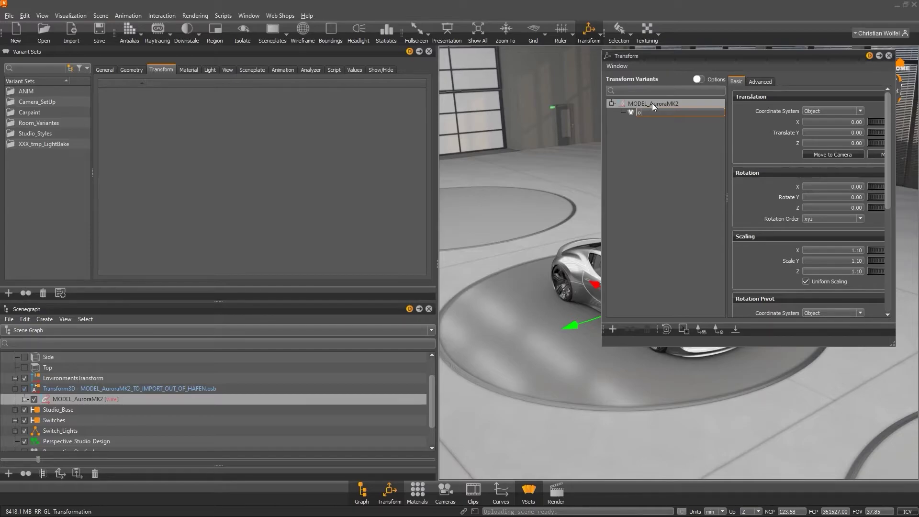
pyautogui.write('origin')
pyautogui.press('Return')
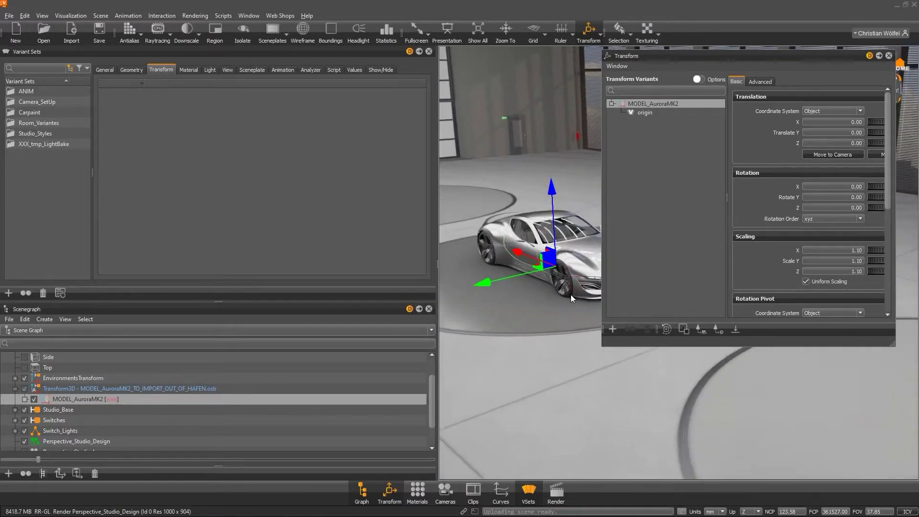
# Slide the car along X and save that position as transform variant Variant1.
pyautogui.moveTo(513, 266); pyautogui.dragTo(415, 84)
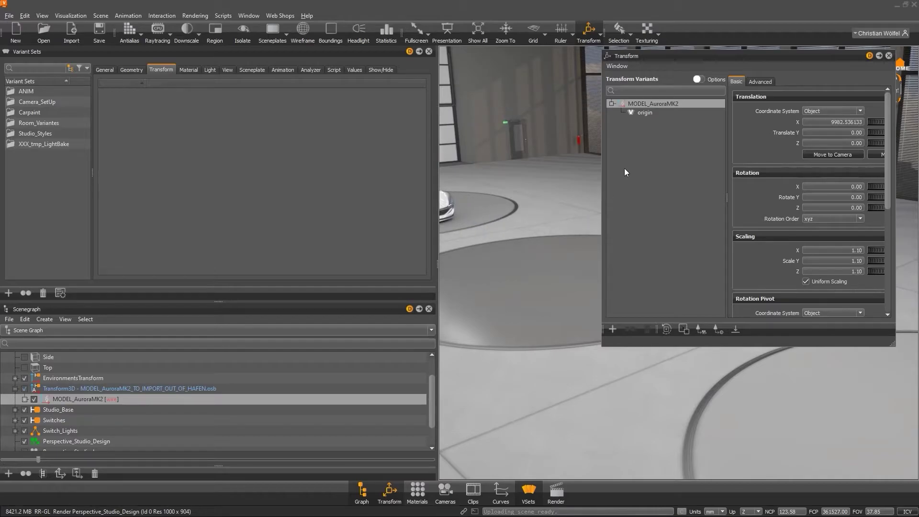
pyautogui.rightClick(649, 106)
pyautogui.click(669, 113)
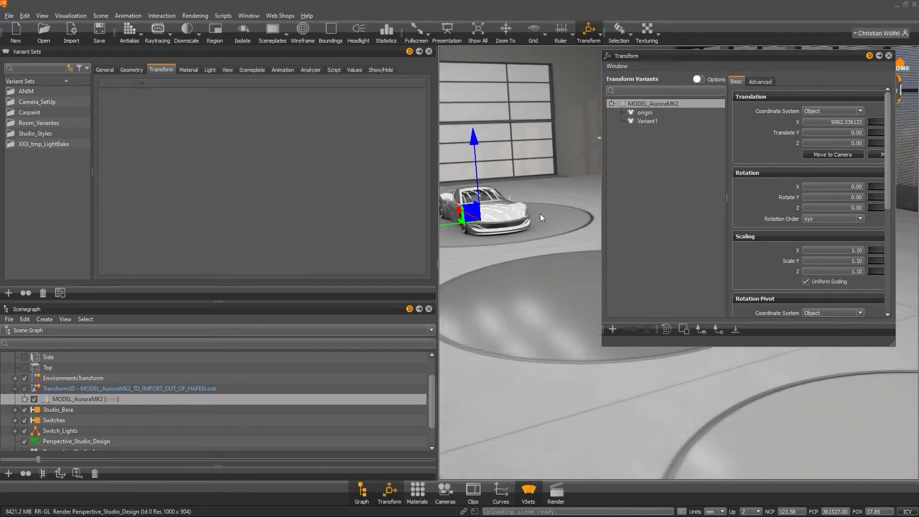
pyautogui.click(660, 121)
pyautogui.click(647, 113)
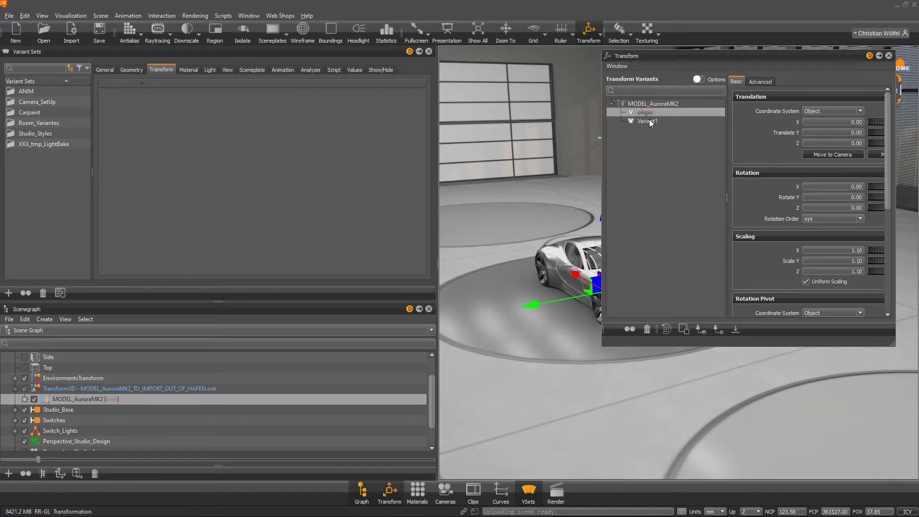
pyautogui.click(650, 122)
pyautogui.click(649, 122)
pyautogui.click(649, 121)
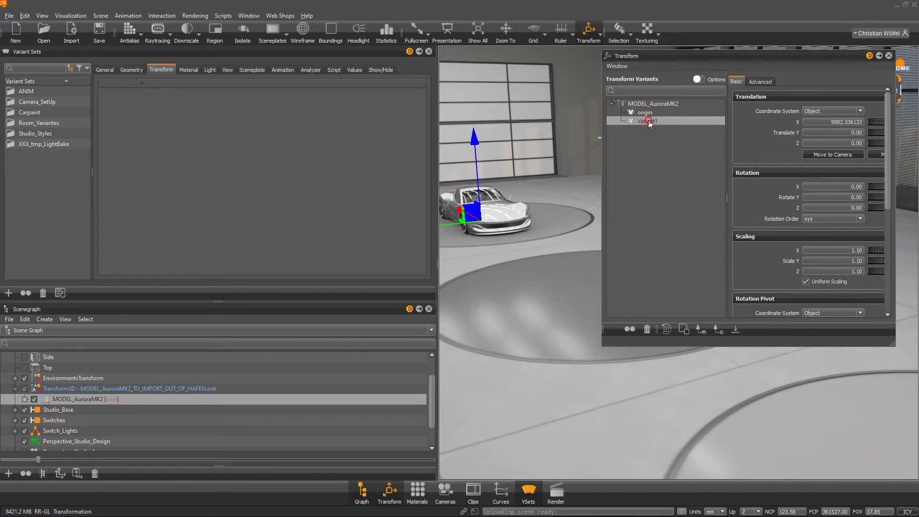
# Add New Variant 1 holding the origin position and New Variant 2 holding Variant1.
pyautogui.rightClick(39, 200)
pyautogui.click(65, 205)
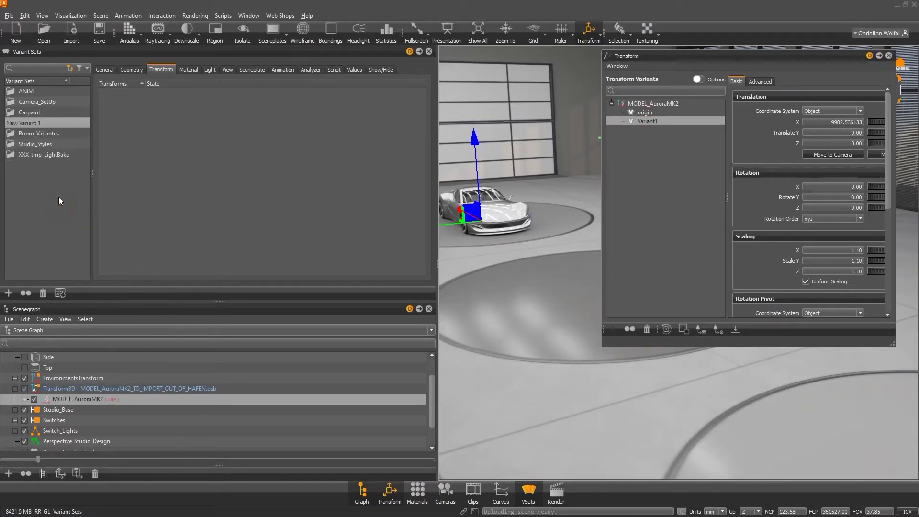
pyautogui.moveTo(643, 113); pyautogui.dragTo(148, 225)
pyautogui.rightClick(56, 213)
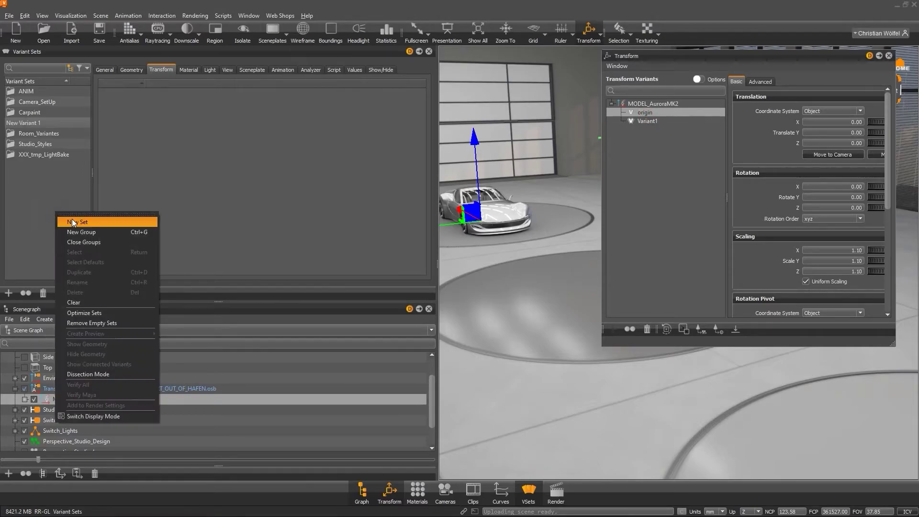
pyautogui.click(73, 219)
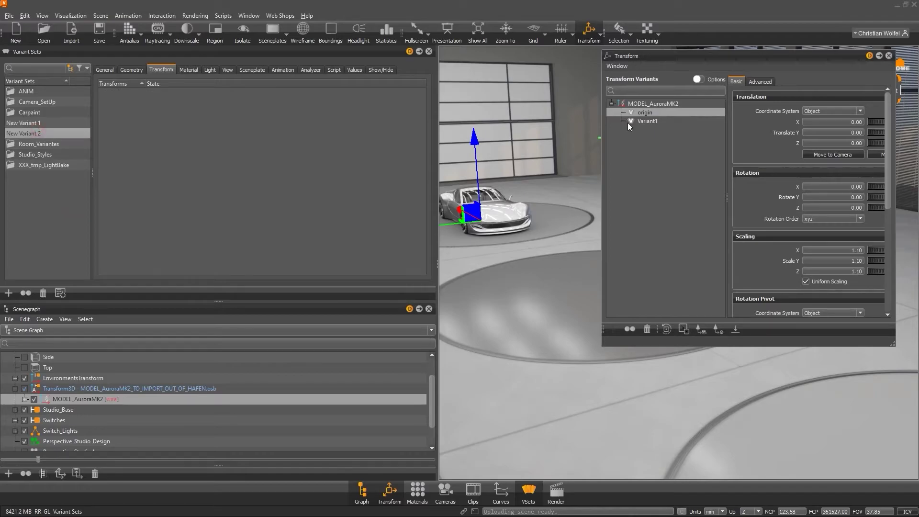
pyautogui.click(657, 123)
pyautogui.moveTo(658, 126); pyautogui.dragTo(297, 203)
# Alternate New Variant 1 and 2 to move the car, ending at origin, and close Transform.
pyautogui.doubleClick(35, 124)
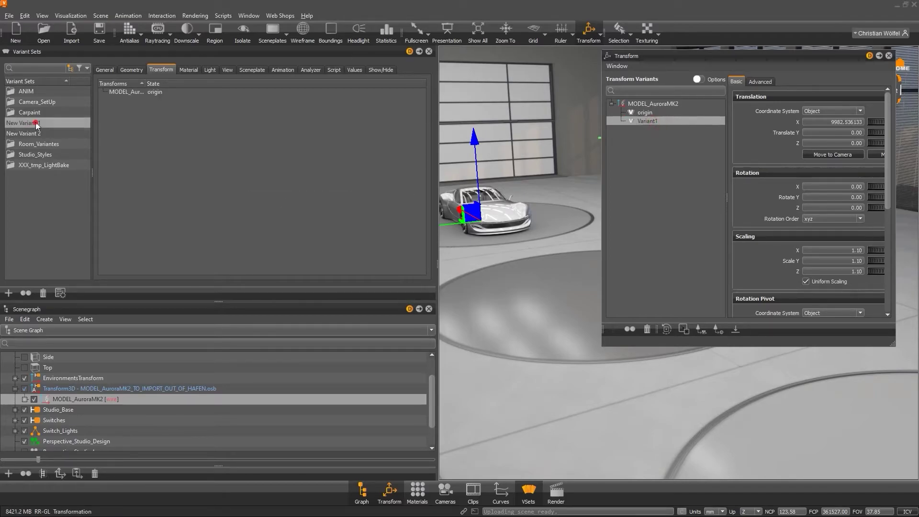
pyautogui.doubleClick(36, 134)
pyautogui.doubleClick(35, 124)
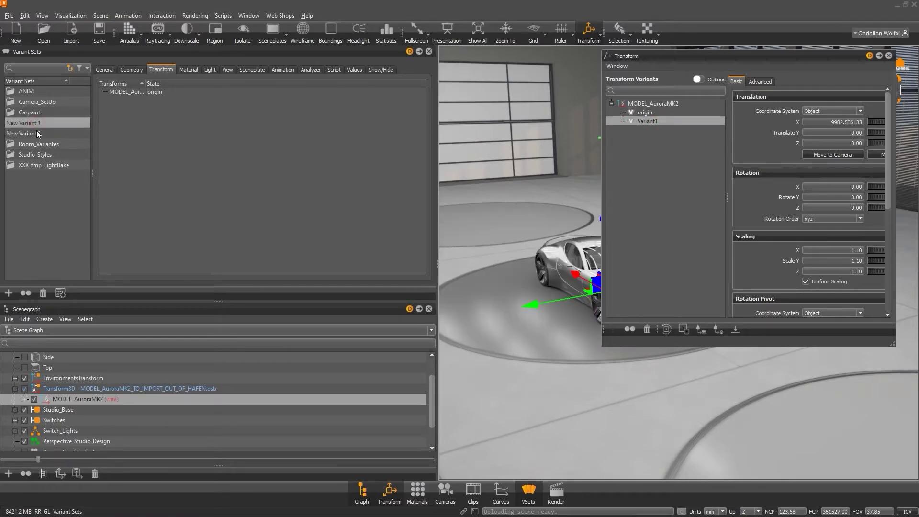
pyautogui.doubleClick(36, 134)
pyautogui.doubleClick(39, 124)
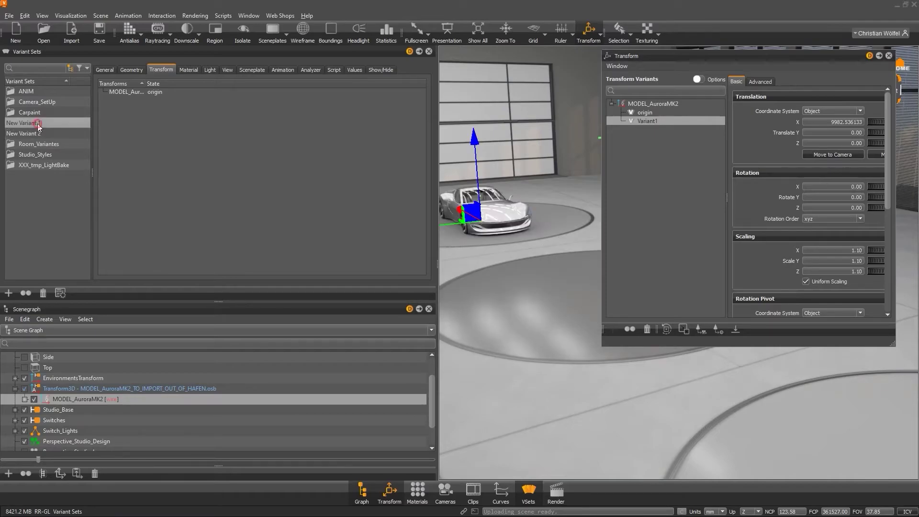
pyautogui.click(889, 55)
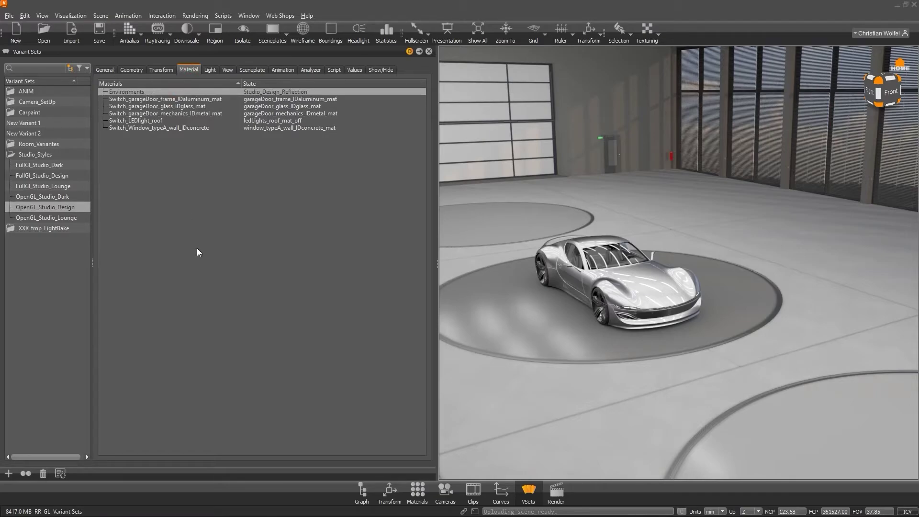
# Set OpenGL_Studio_Design's Environments state to Studio_Dark_Reflection and apply the variant set.
pyautogui.click(410, 486)
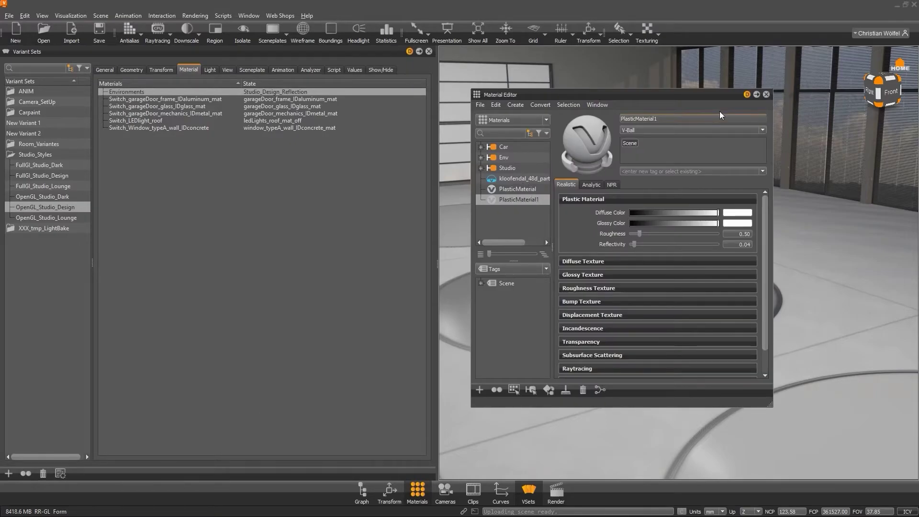
pyautogui.click(766, 95)
pyautogui.click(258, 92)
pyautogui.click(257, 93)
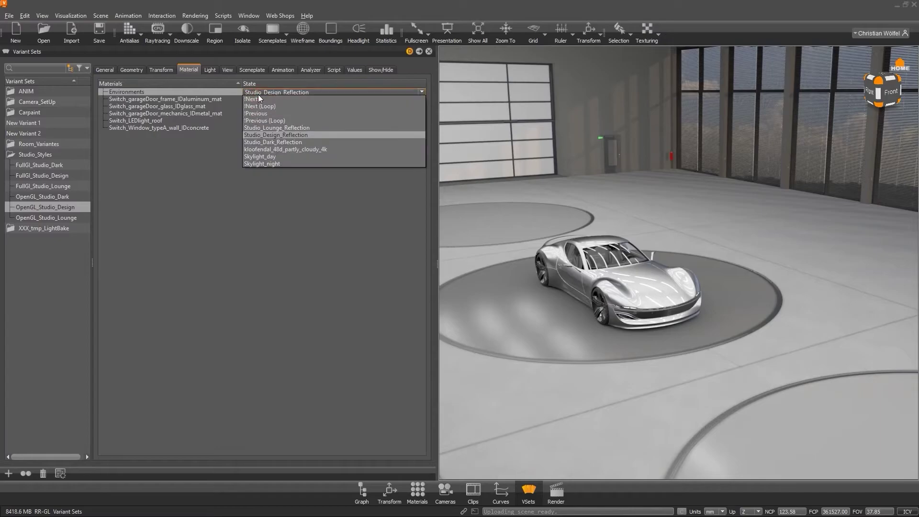
pyautogui.click(282, 143)
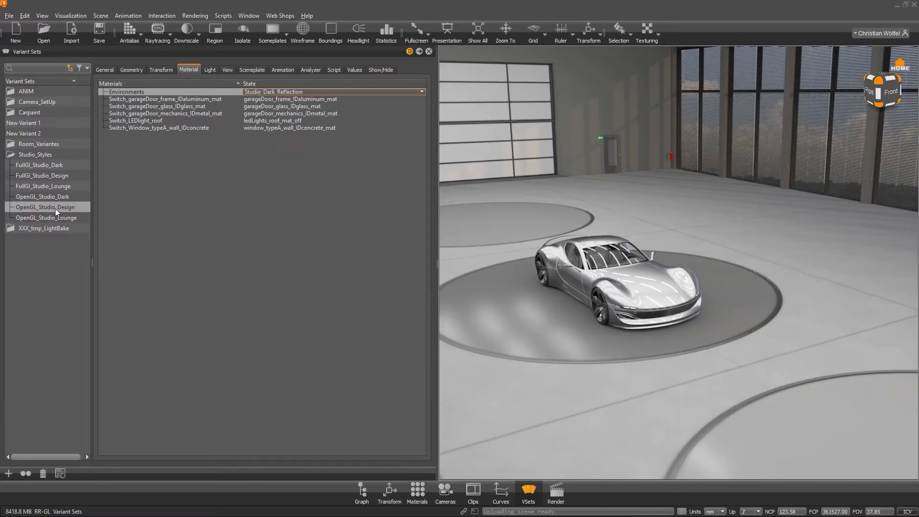
pyautogui.doubleClick(56, 208)
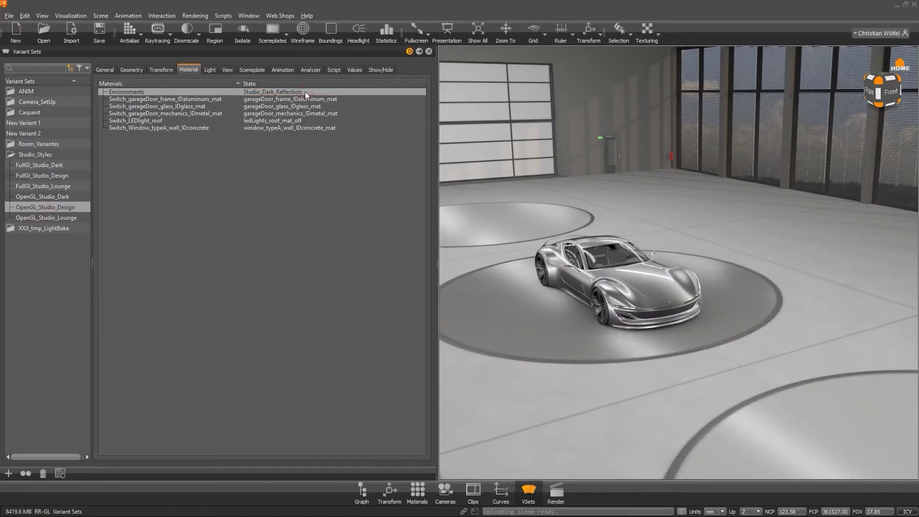
# Restore the Environments state to Studio_Design_Reflection.
pyautogui.click(305, 91)
pyautogui.click(305, 91)
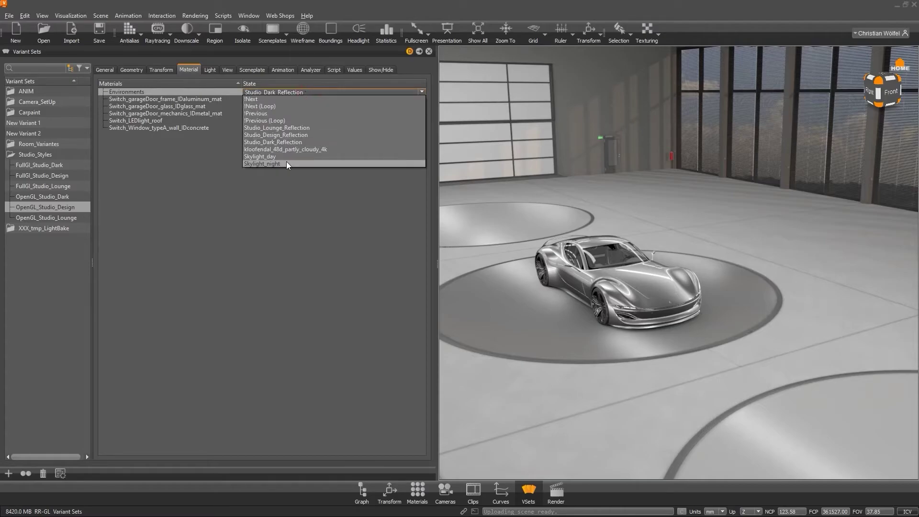
pyautogui.click(285, 136)
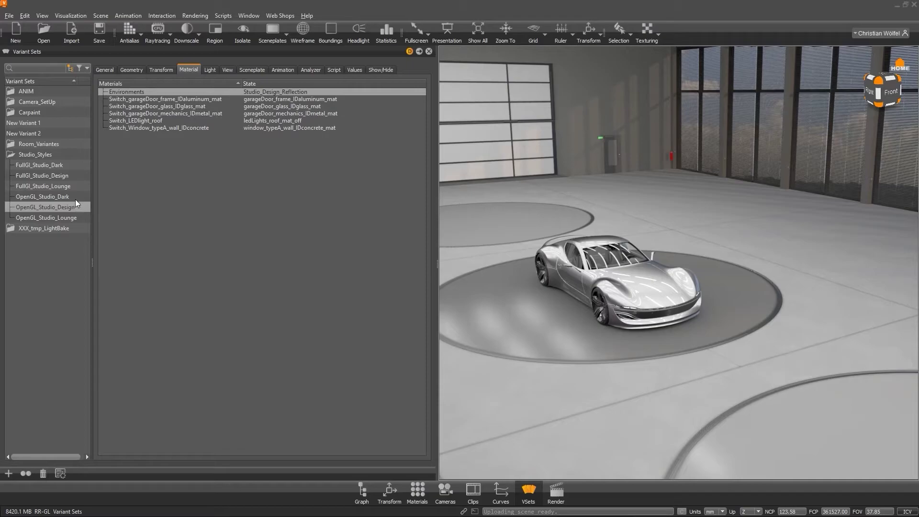
# Switch among OpenGL_Studio_Design, _Dark and _Lounge, checking the cold_Spot light and stored viewpoint.
pyautogui.doubleClick(59, 207)
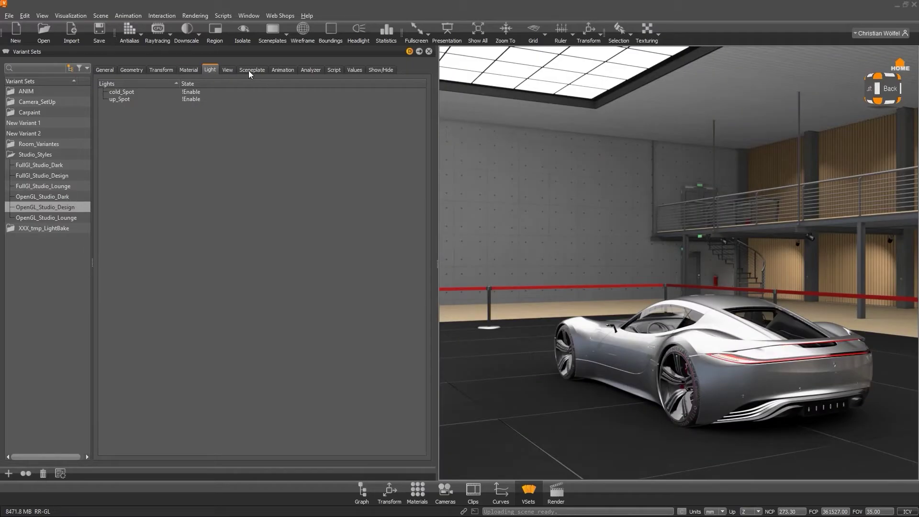
pyautogui.click(137, 93)
pyautogui.click(66, 196)
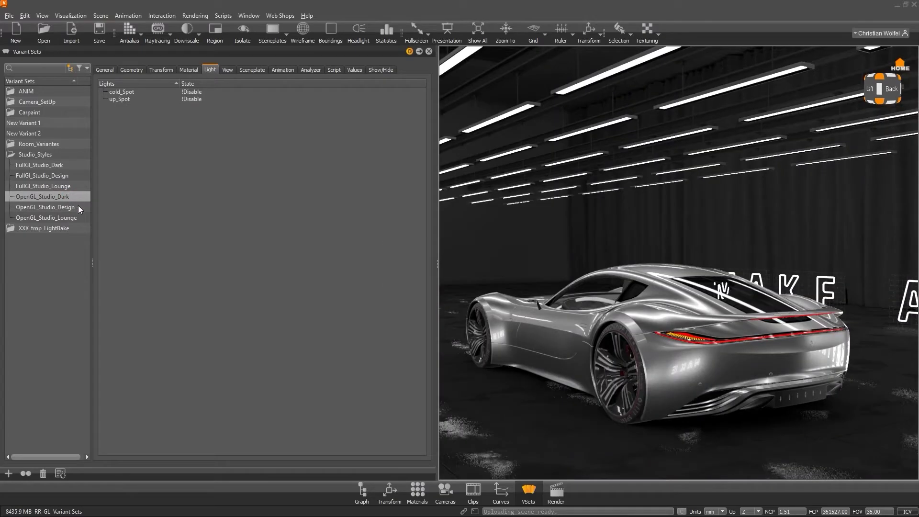
pyautogui.click(78, 205)
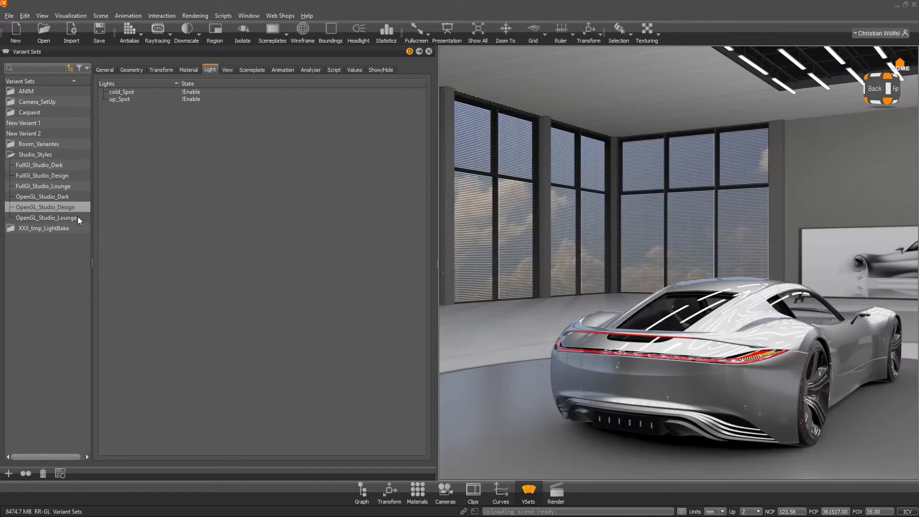
pyautogui.click(79, 217)
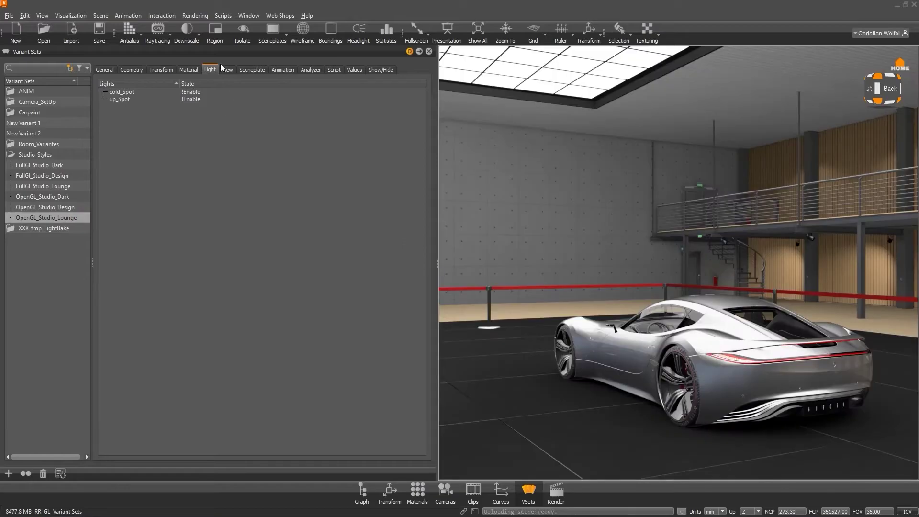
pyautogui.click(228, 70)
pyautogui.click(66, 207)
pyautogui.click(68, 197)
pyautogui.click(72, 206)
pyautogui.click(74, 218)
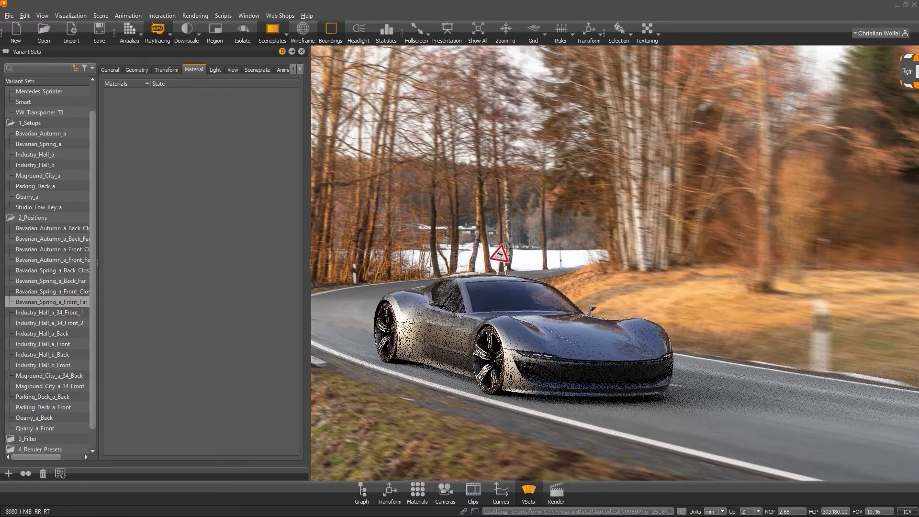
# Cycle the Bavarian spring camera positions, check the Light tab, then apply Industry_Hall_a.
pyautogui.click(65, 292)
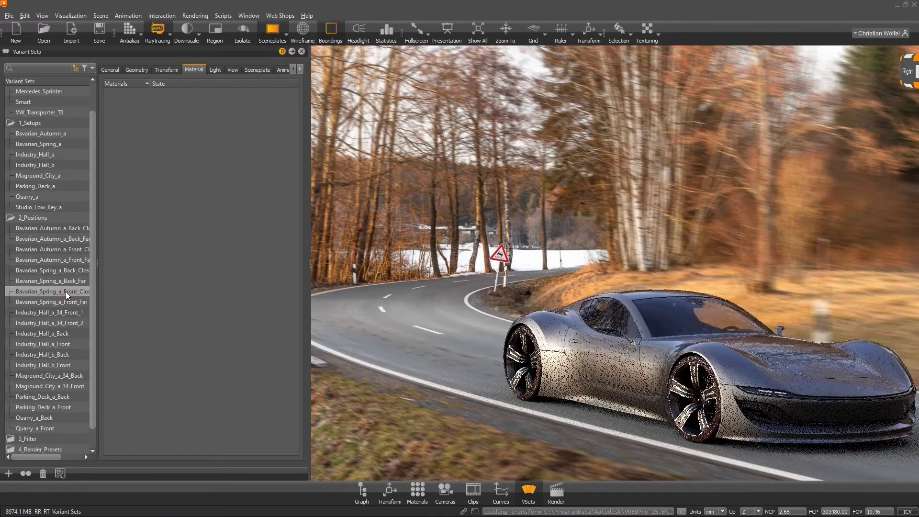
pyautogui.click(66, 281)
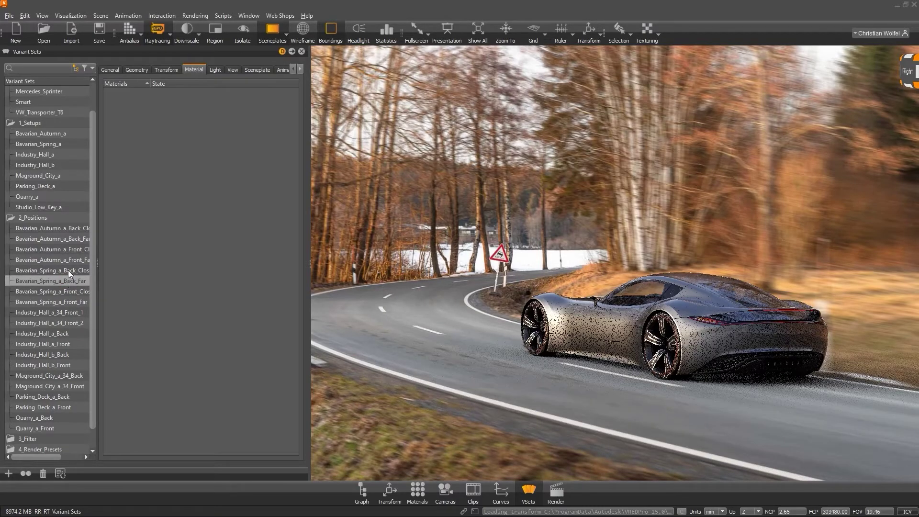
pyautogui.click(68, 271)
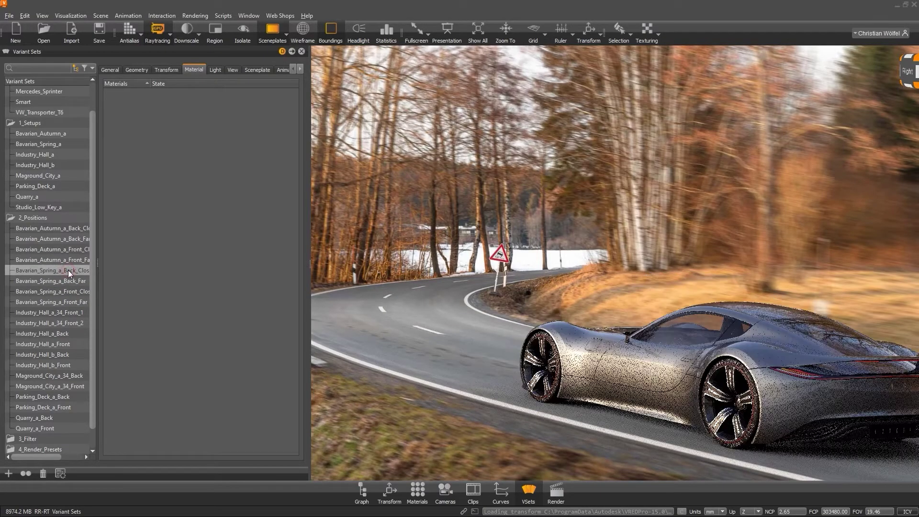
pyautogui.click(215, 70)
pyautogui.click(194, 70)
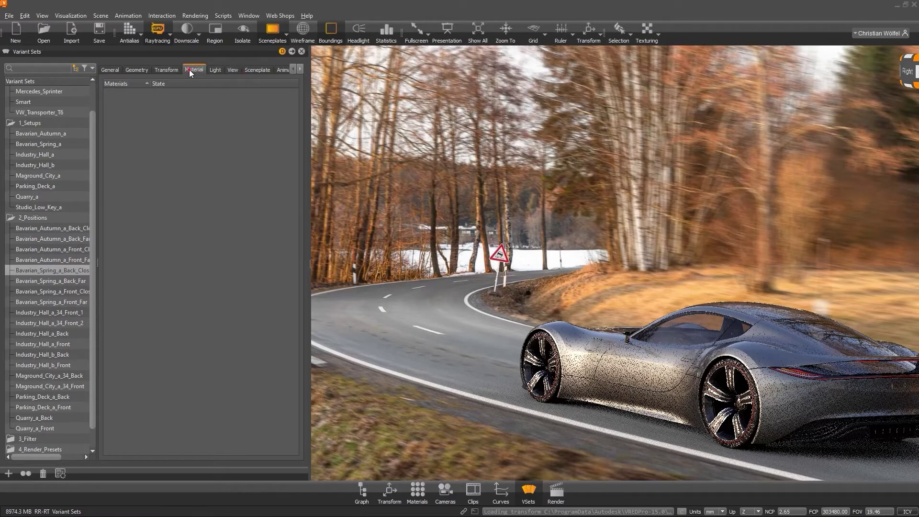
pyautogui.click(50, 156)
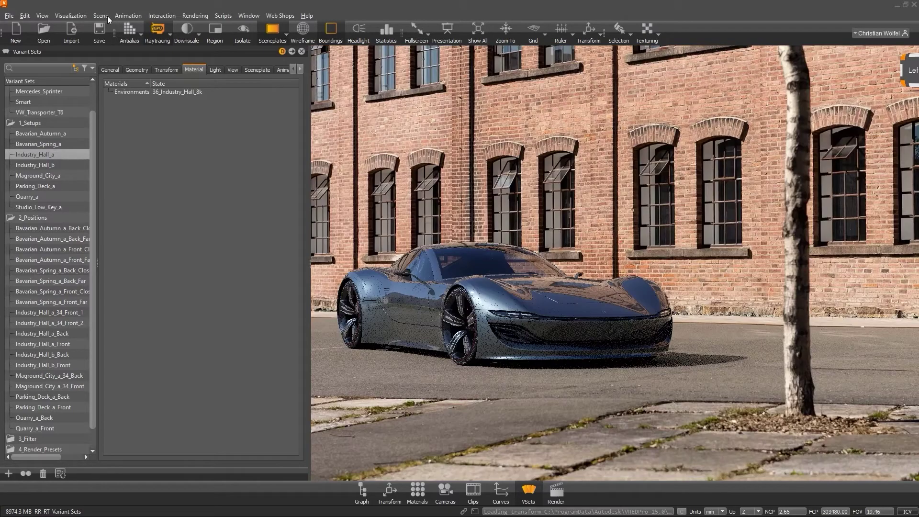
# Inspect the industry hall backplate in the Sceneplate Editor, then close it.
pyautogui.click(100, 15)
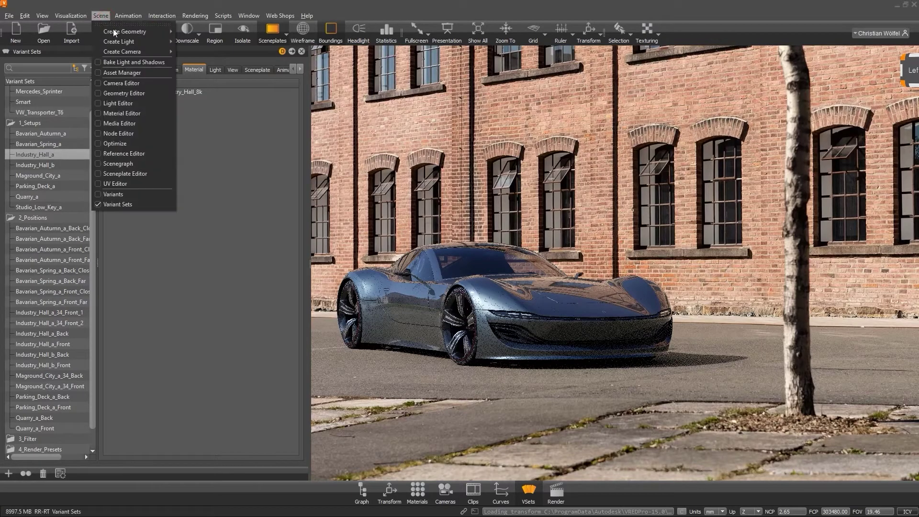
pyautogui.click(129, 174)
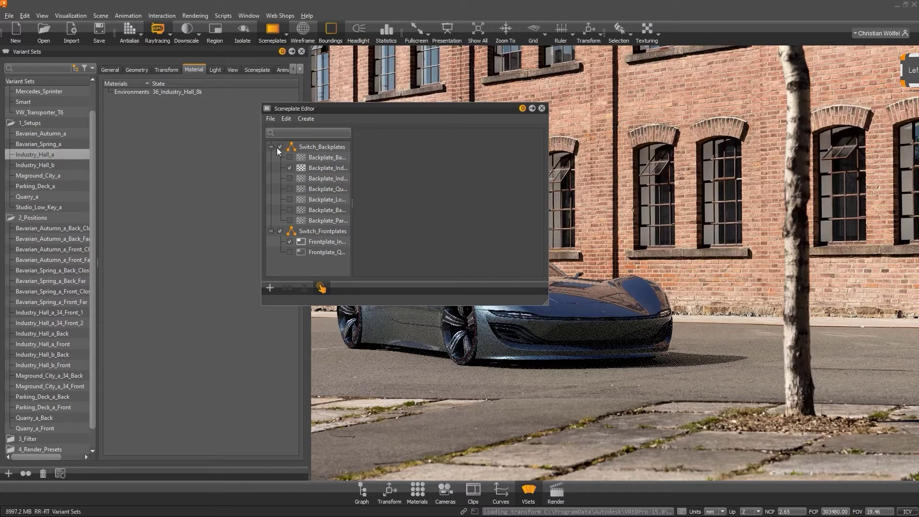
pyautogui.click(324, 168)
pyautogui.click(271, 147)
pyautogui.click(271, 157)
pyautogui.click(543, 109)
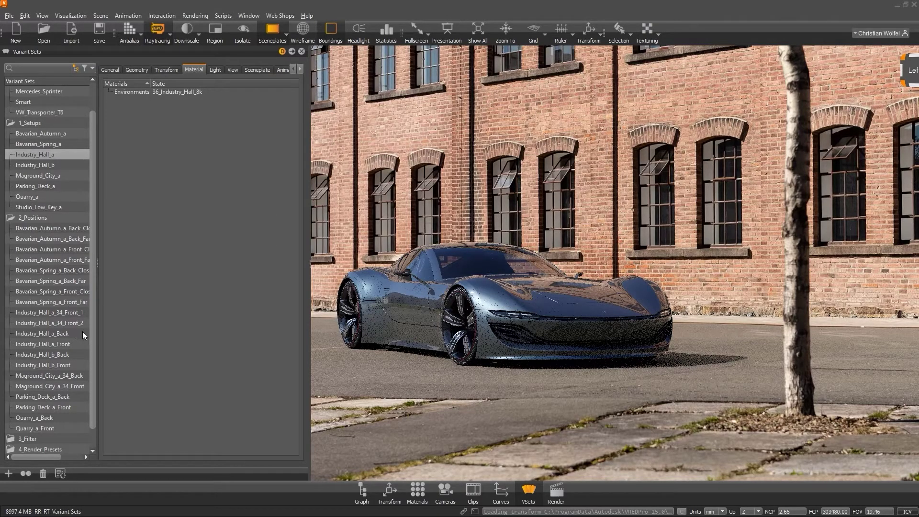
# Step through the four Industry_Hall_a camera positions, then Quarry_a with its Back and Front views.
pyautogui.doubleClick(67, 314)
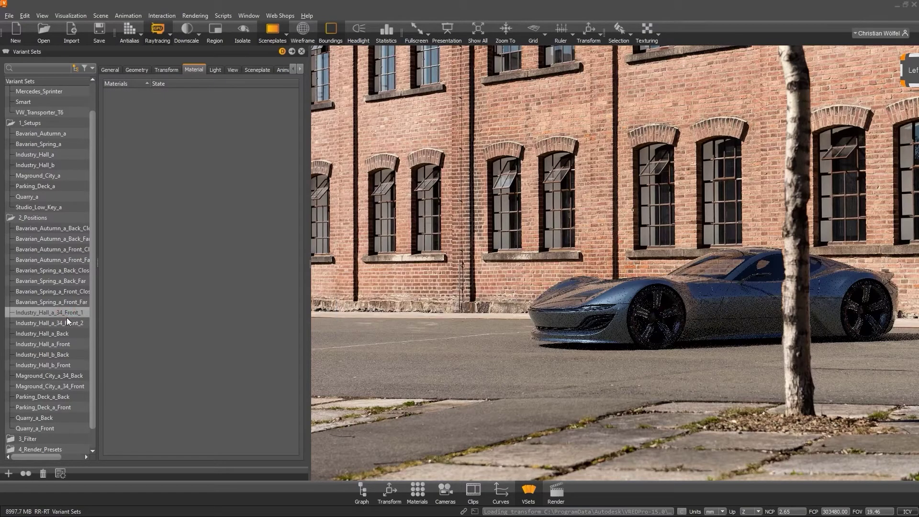
pyautogui.doubleClick(67, 324)
pyautogui.doubleClick(66, 333)
pyautogui.doubleClick(66, 344)
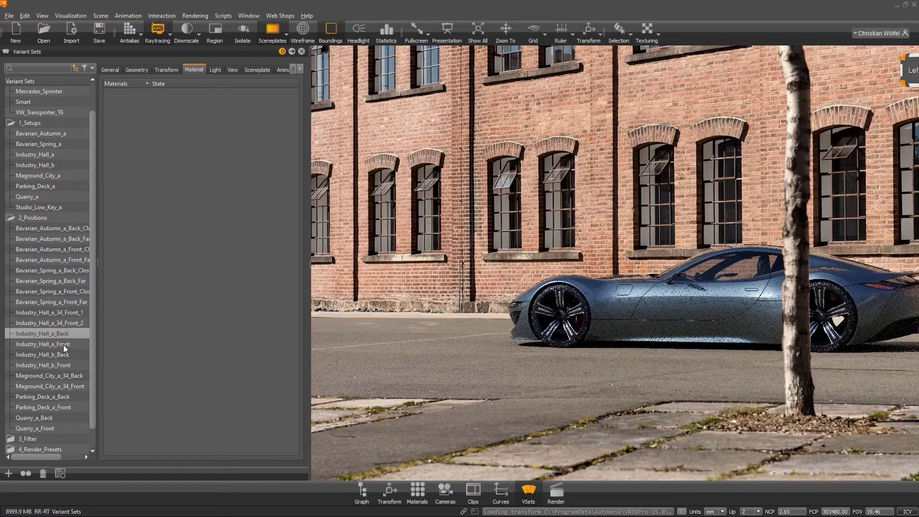
pyautogui.doubleClick(40, 196)
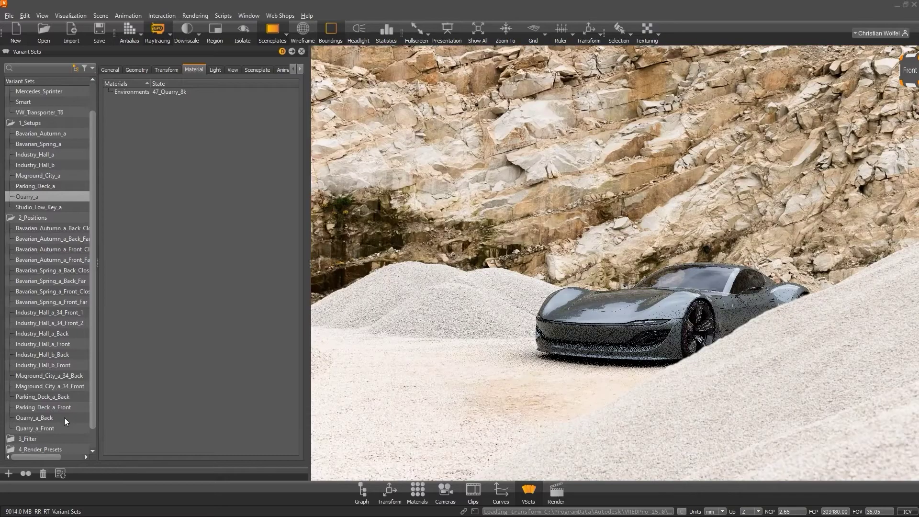
pyautogui.doubleClick(47, 418)
pyautogui.doubleClick(48, 428)
# Apply Parking_Deck_a and Industry_Hall_b with their Back and Front views, then Bavarian_Spring_a.
pyautogui.doubleClick(40, 186)
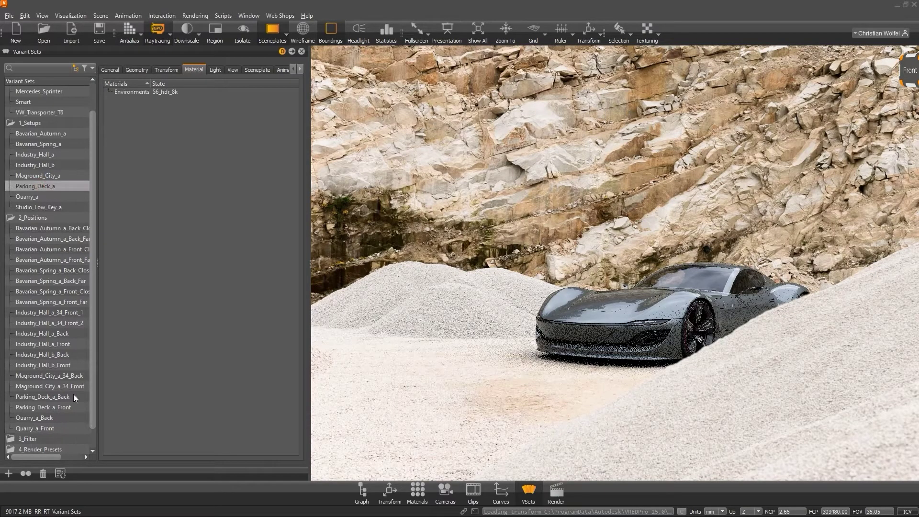
pyautogui.doubleClick(71, 397)
pyautogui.doubleClick(48, 407)
pyautogui.doubleClick(40, 165)
pyautogui.doubleClick(61, 356)
pyautogui.doubleClick(60, 365)
pyautogui.doubleClick(52, 145)
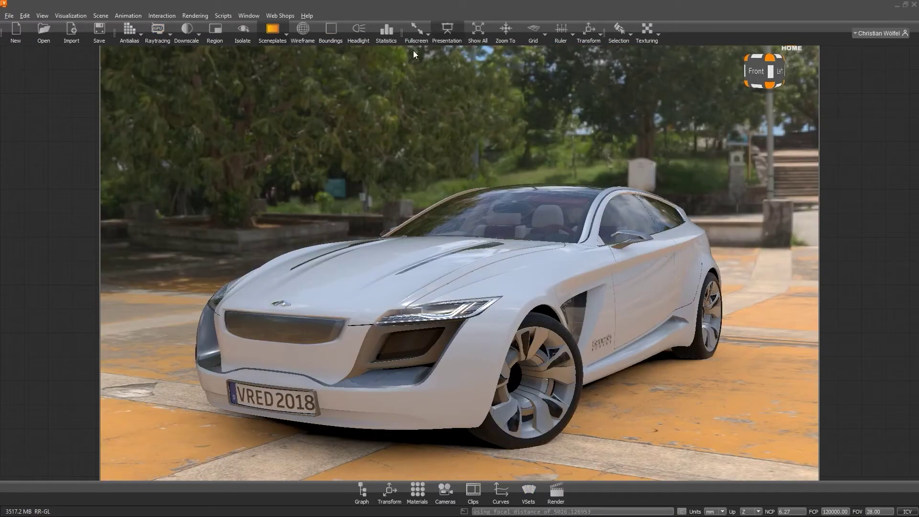
# Lengthen the first clip on Track 0 in the Clip editor, then close it.
pyautogui.click(473, 489)
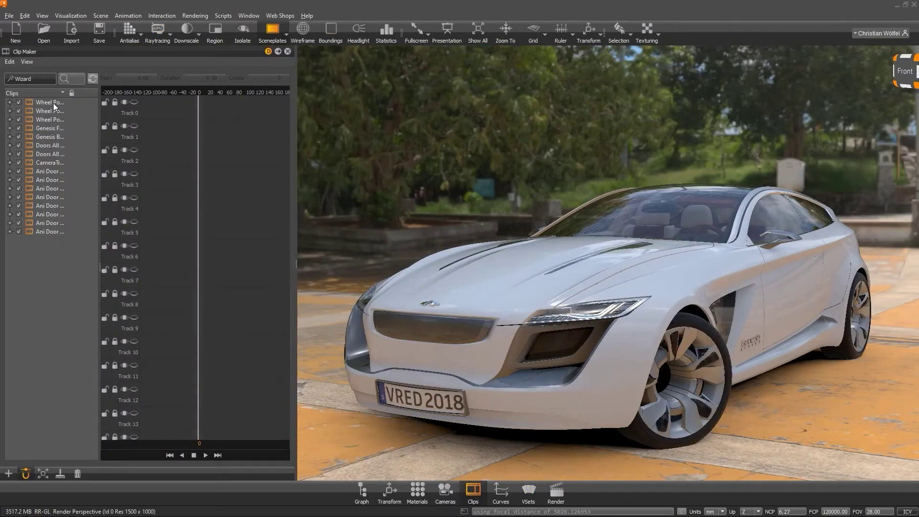
pyautogui.moveTo(51, 124); pyautogui.dragTo(213, 107)
pyautogui.click(288, 51)
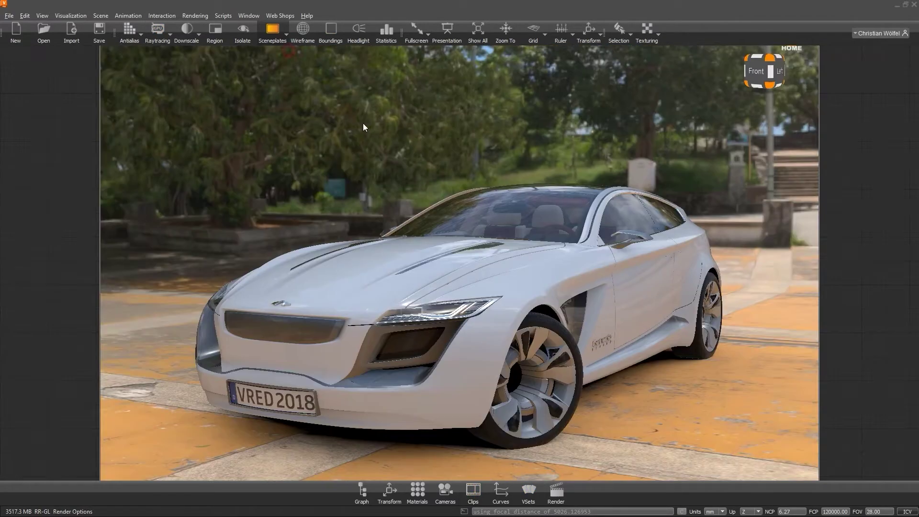
# Play the Door Driver animation variant to open the driver's door, then click it shut.
pyautogui.click(529, 490)
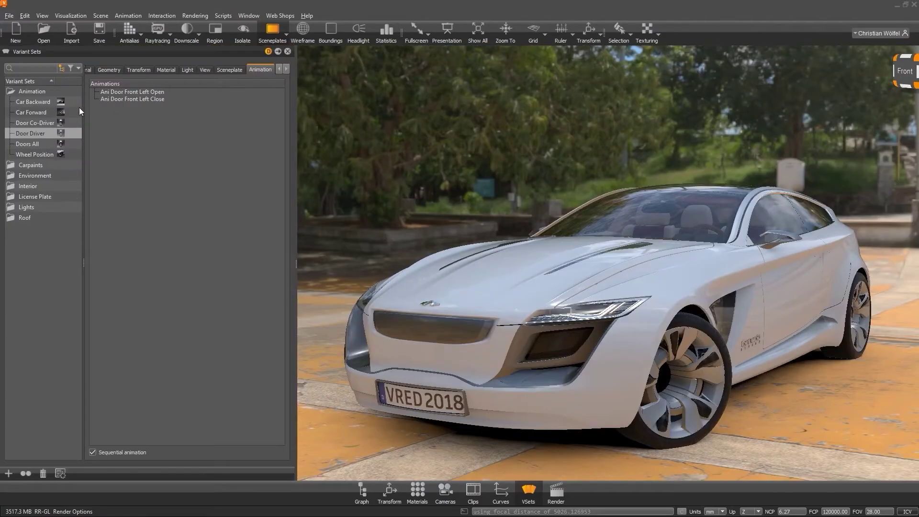
pyautogui.click(37, 134)
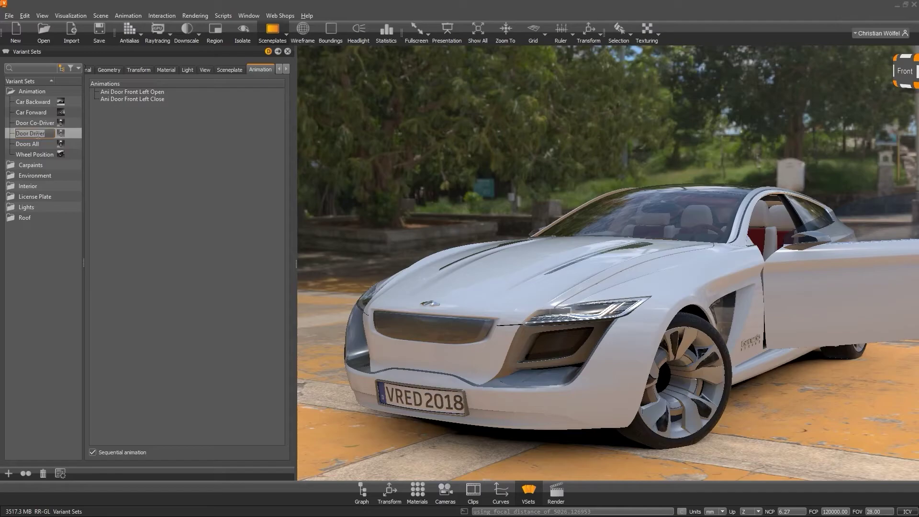
pyautogui.doubleClick(38, 134)
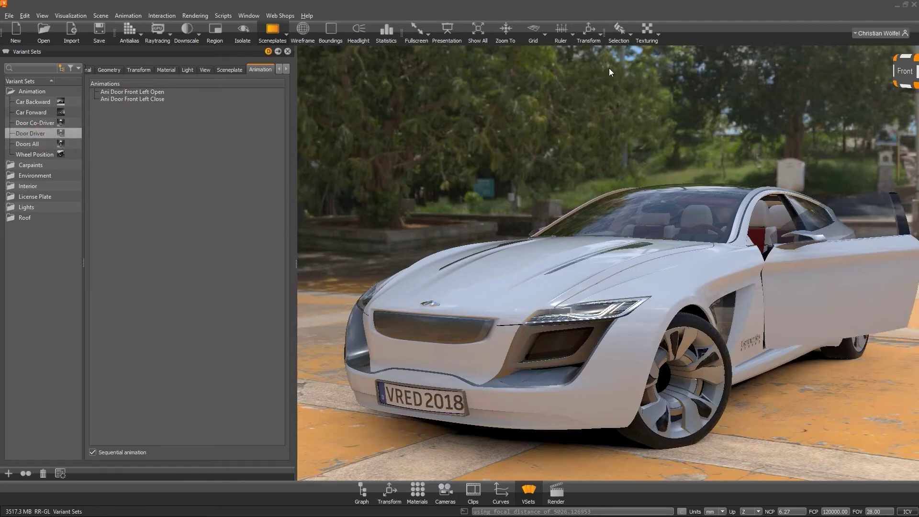
pyautogui.click(804, 249)
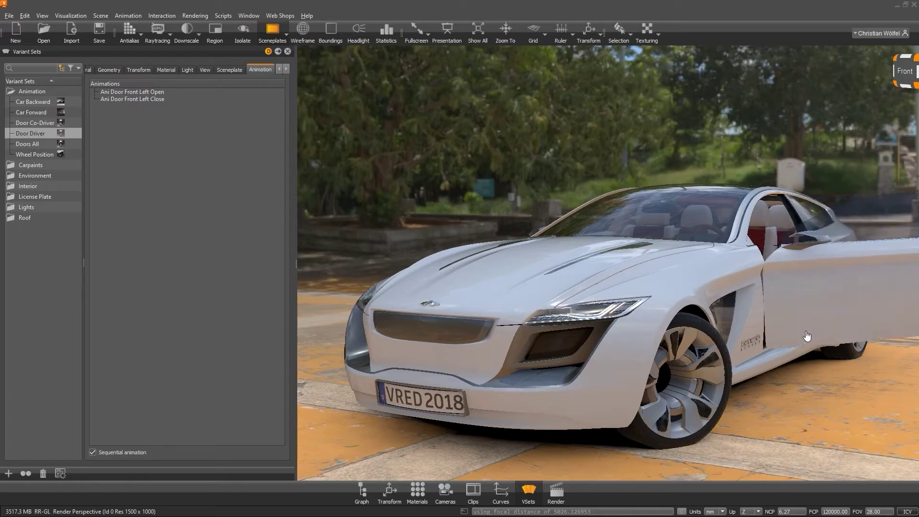
pyautogui.click(864, 261)
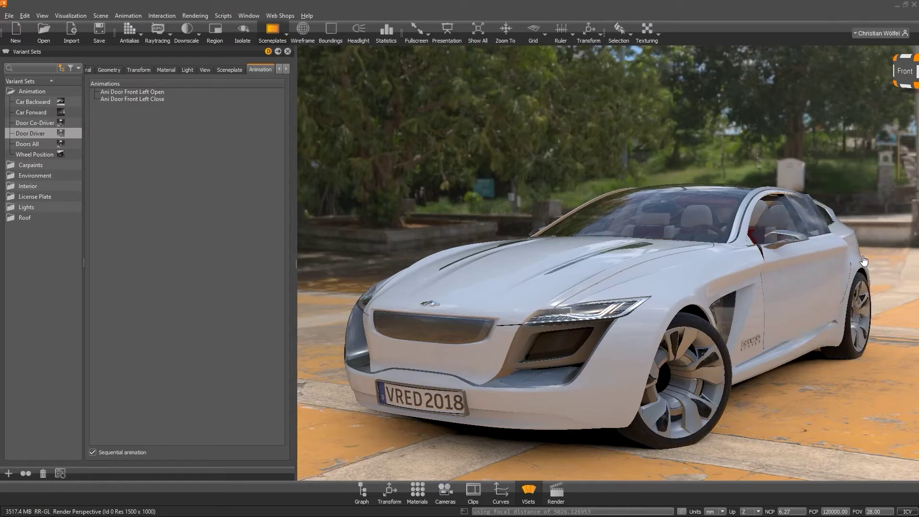
# Browse File > Open Examples, select Automotive_Genesis, then close the file browser.
pyautogui.click(8, 16)
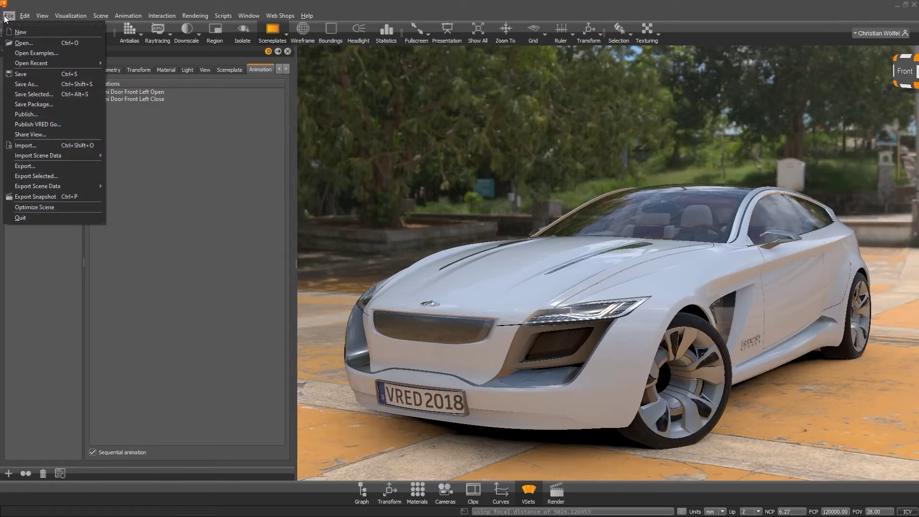
pyautogui.click(22, 53)
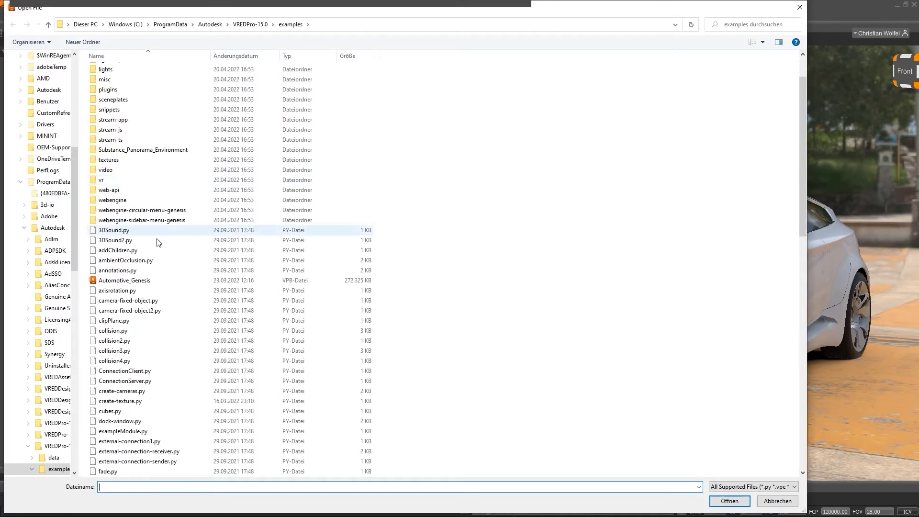
pyautogui.scroll(-3, 173, 277)
pyautogui.click(136, 182)
pyautogui.scroll(-7, 179, 205)
pyautogui.scroll(12, 179, 206)
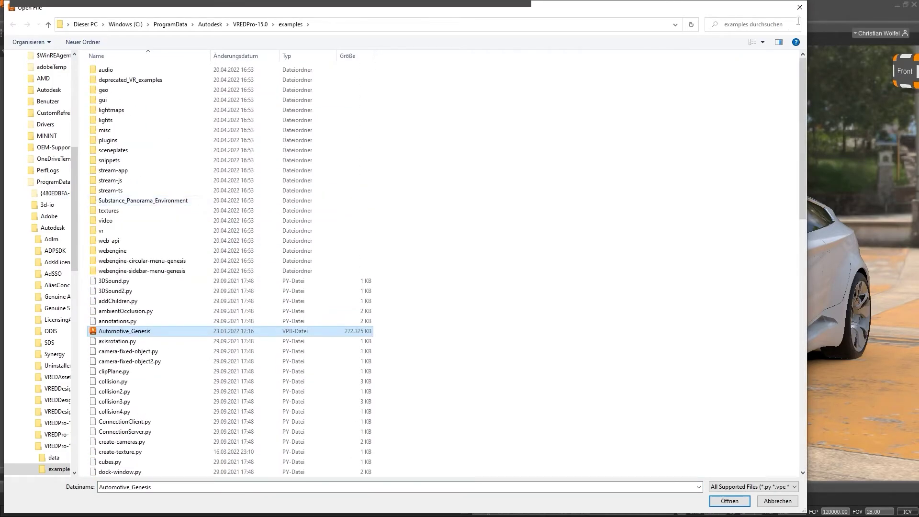
pyautogui.click(771, 502)
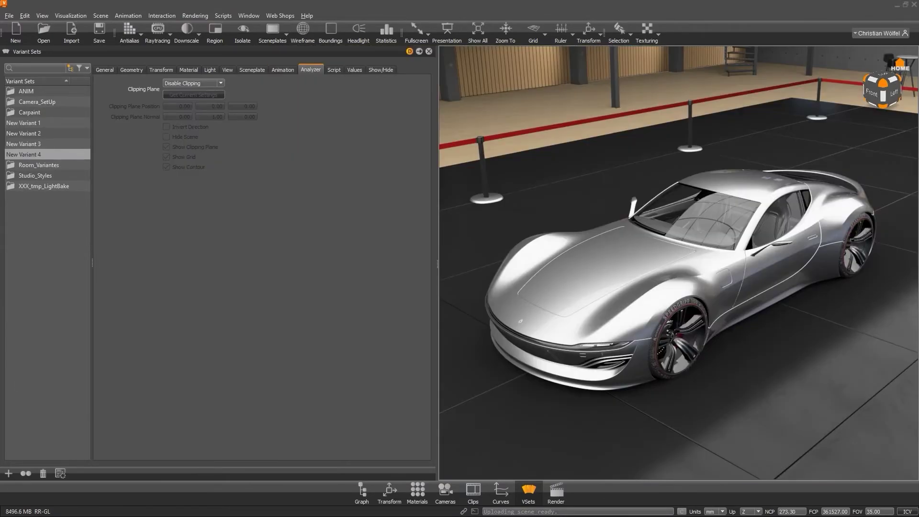
# Switch between clipping variants New Variant 3, 4, 1 and 2 on the car.
pyautogui.click(29, 144)
pyautogui.click(36, 154)
pyautogui.click(50, 122)
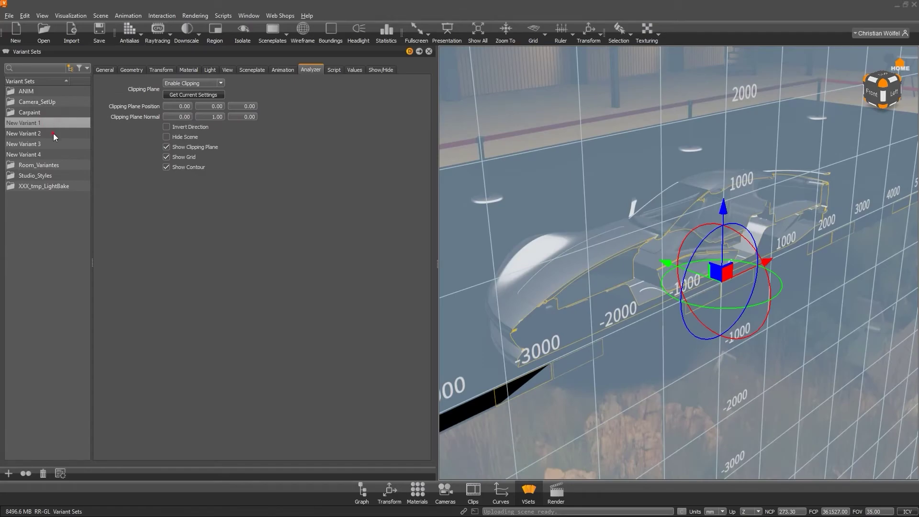
pyautogui.click(53, 133)
# Inspect the Clipping module settings over the viewport, then close the window.
pyautogui.click(165, 16)
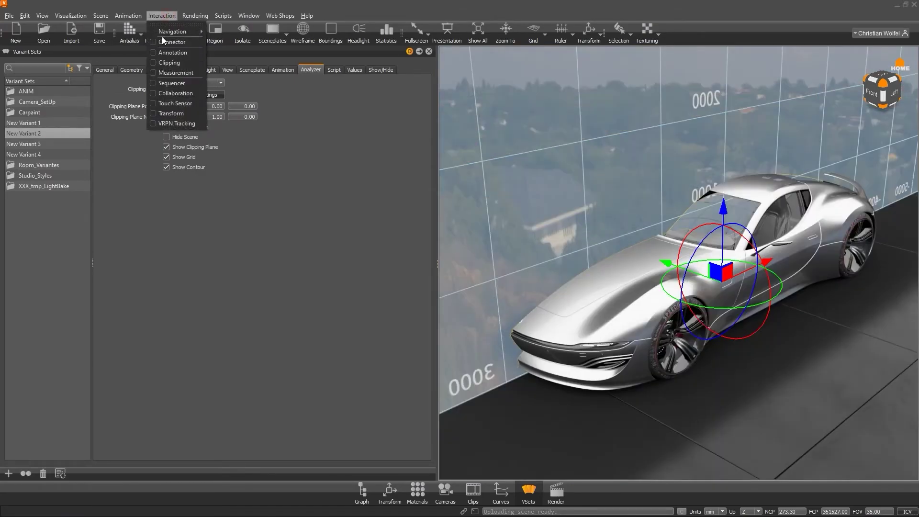
pyautogui.click(170, 62)
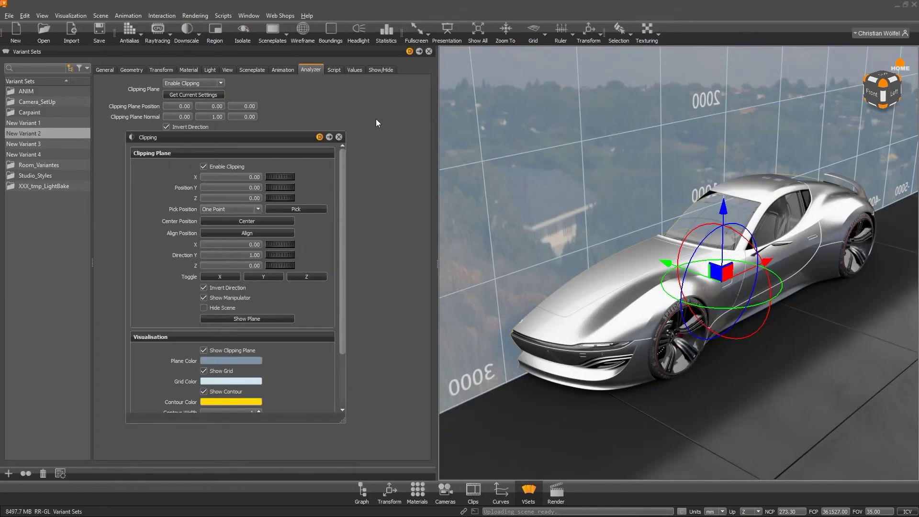
pyautogui.moveTo(306, 137); pyautogui.dragTo(654, 103)
pyautogui.click(688, 105)
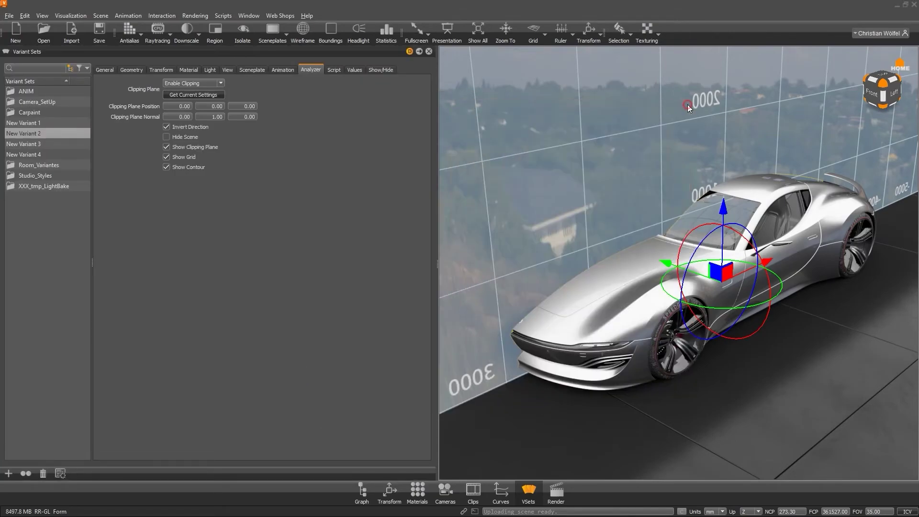
# Cycle New Variants 4, 1, 2 and 3 again, finishing on New Variant 4 to show the whole car.
pyautogui.click(35, 154)
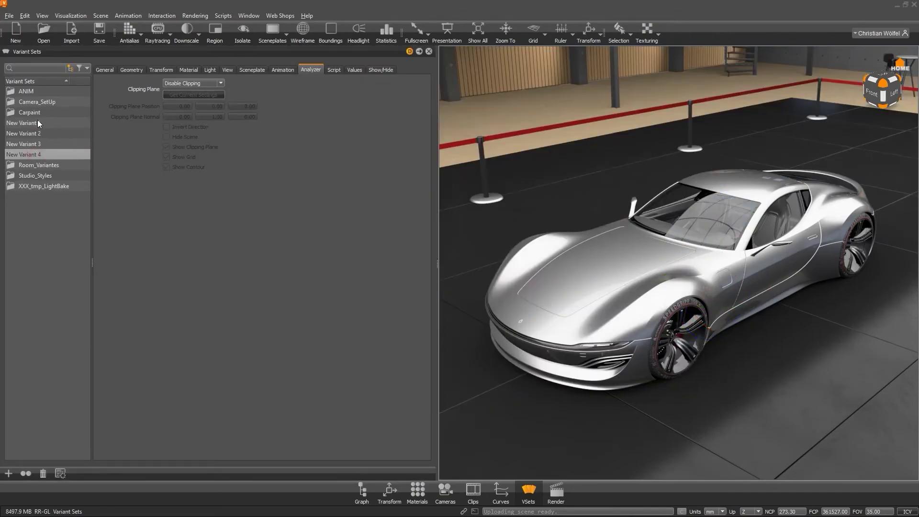
pyautogui.click(39, 124)
pyautogui.click(39, 132)
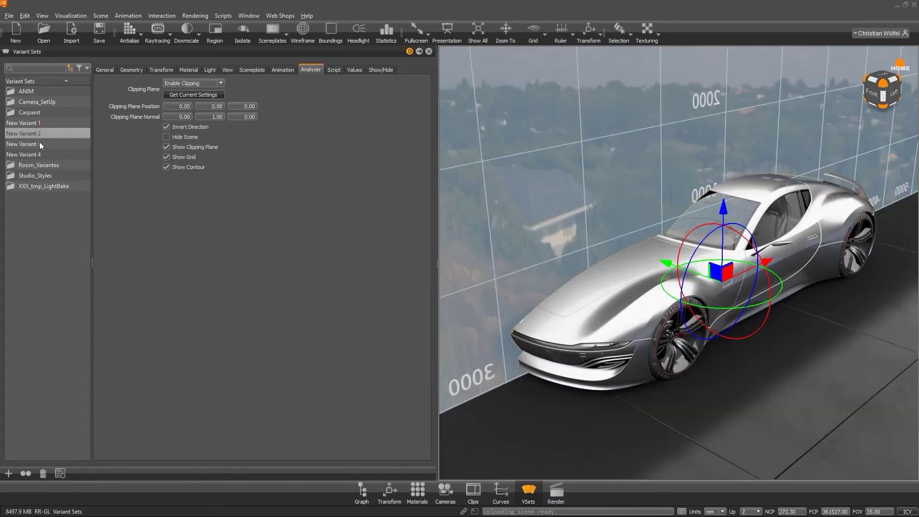
pyautogui.click(40, 143)
pyautogui.click(41, 154)
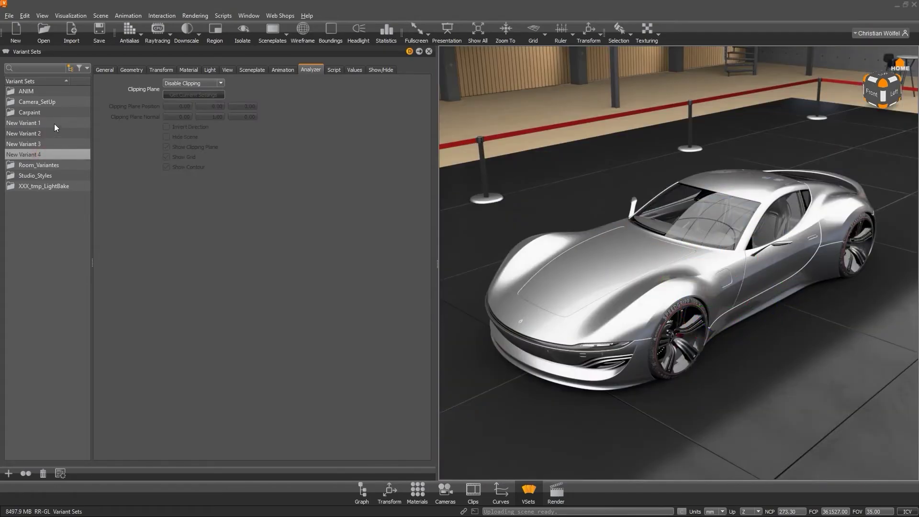
pyautogui.click(53, 123)
pyautogui.click(54, 134)
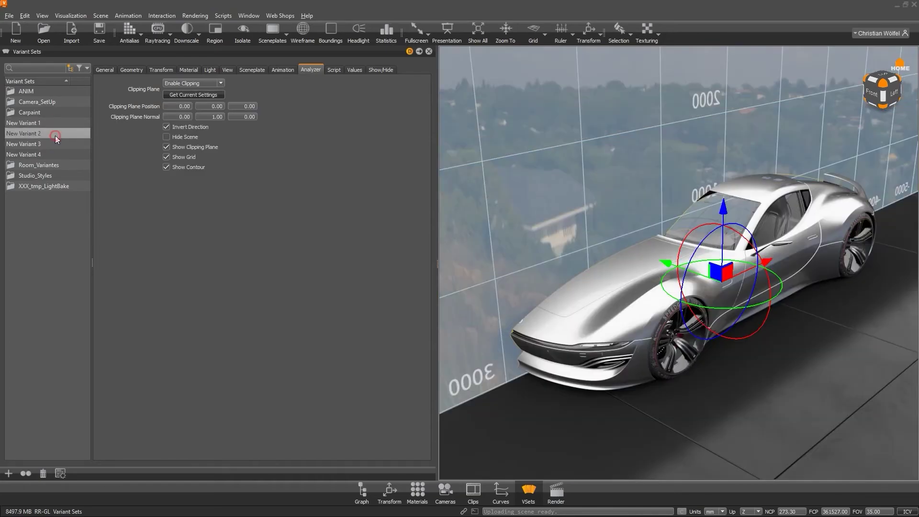
pyautogui.click(57, 124)
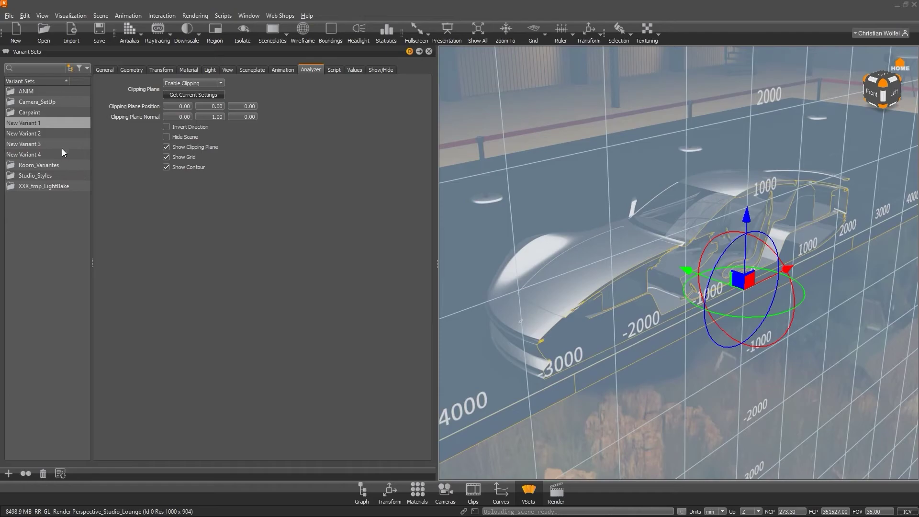
pyautogui.click(63, 154)
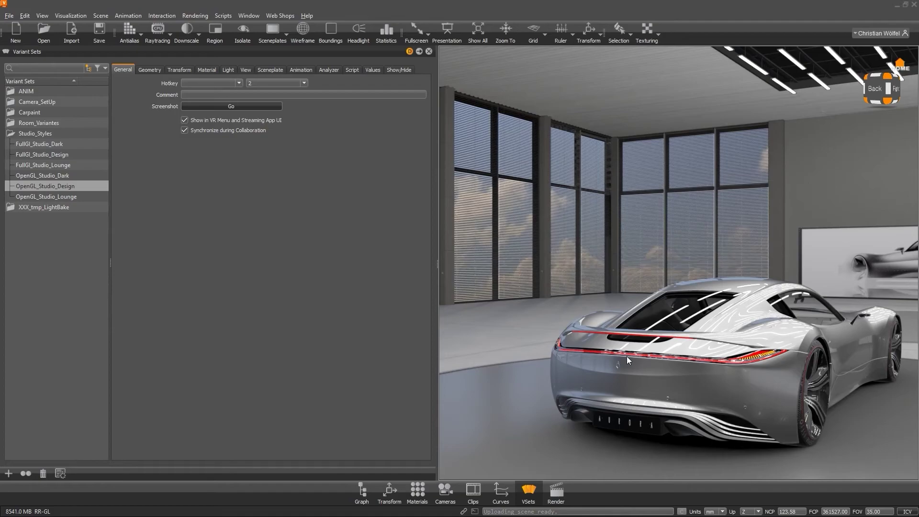
# From a rear view, read the OpenGL and FullGI studio variant scripts, ending on OpenGL_Studio_Lounge.
pyautogui.moveTo(715, 347); pyautogui.dragTo(646, 332)
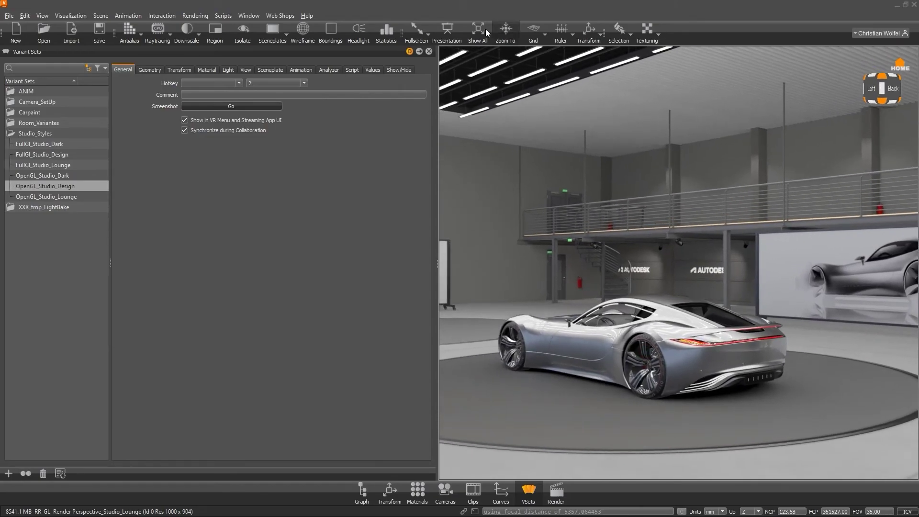
pyautogui.click(353, 70)
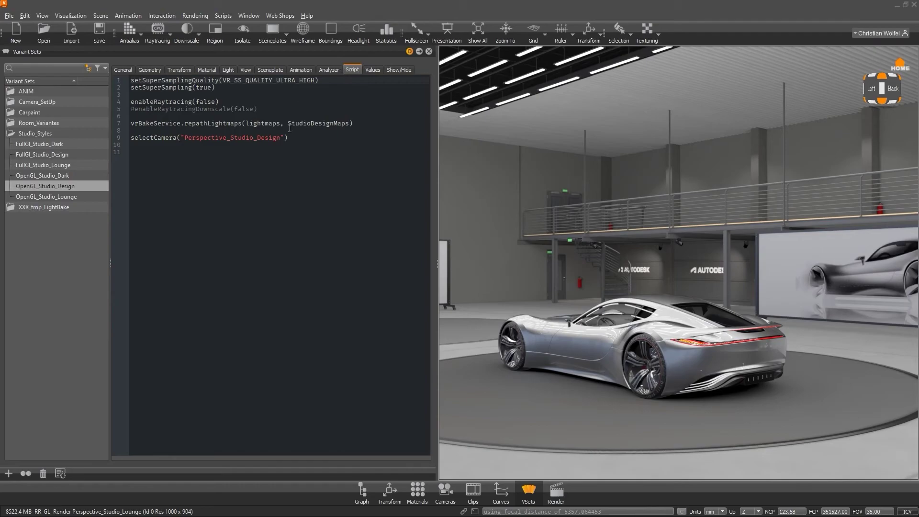
pyautogui.click(70, 177)
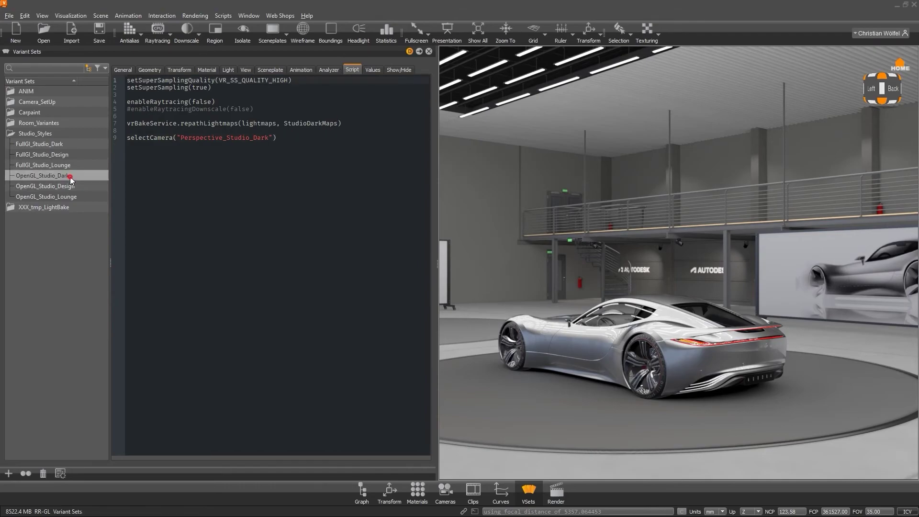
pyautogui.click(70, 183)
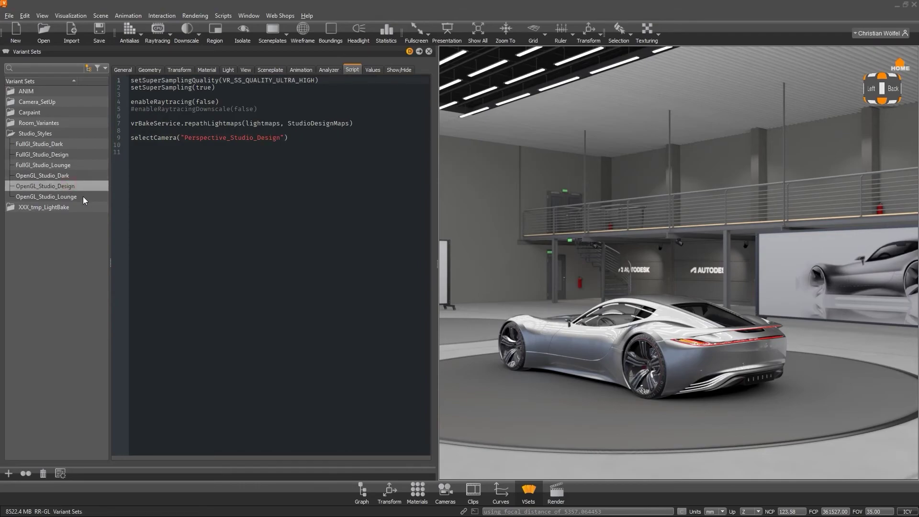
pyautogui.click(82, 196)
pyautogui.click(88, 177)
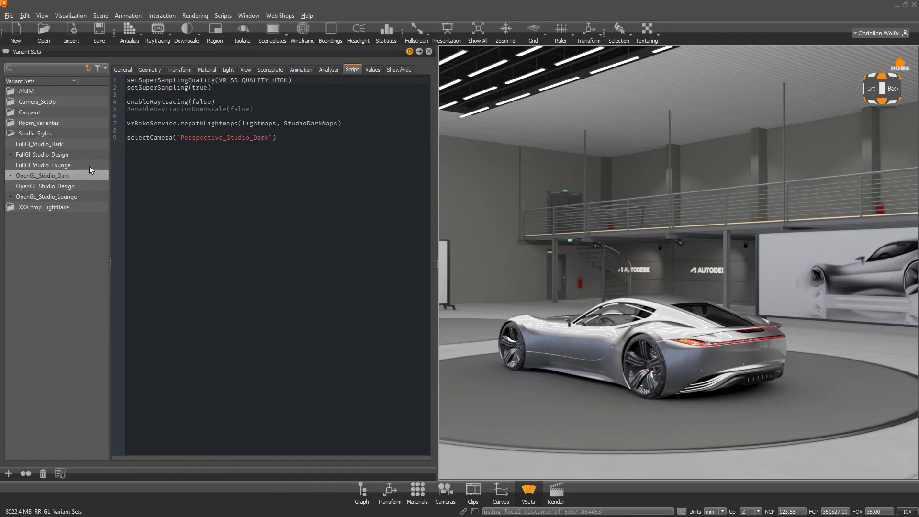
pyautogui.click(89, 165)
pyautogui.click(89, 155)
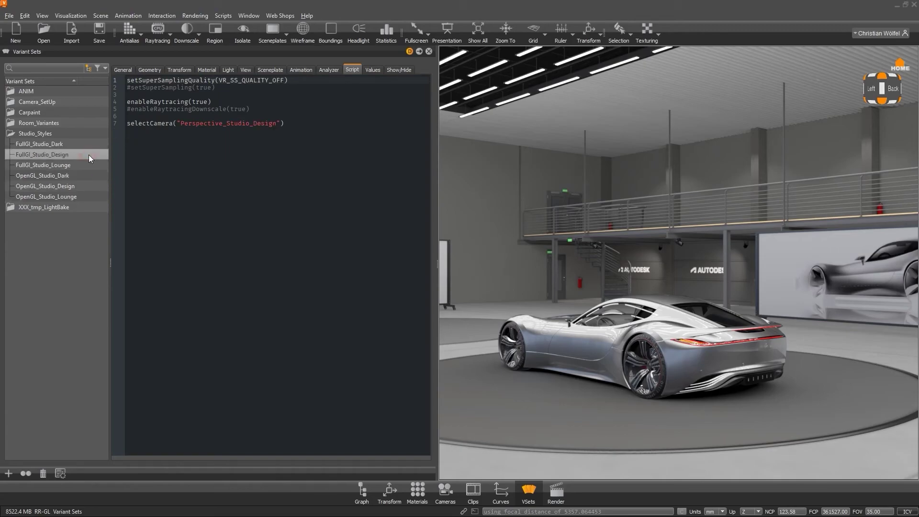
pyautogui.click(91, 145)
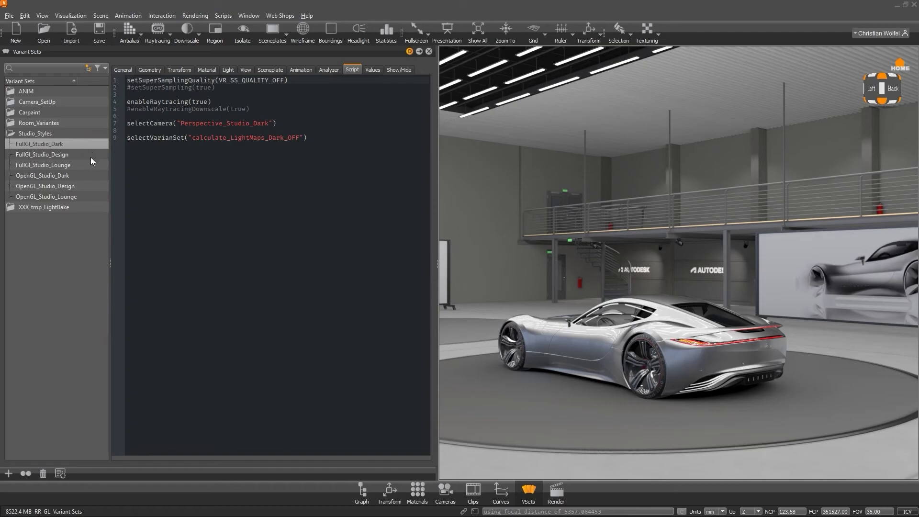
pyautogui.click(85, 197)
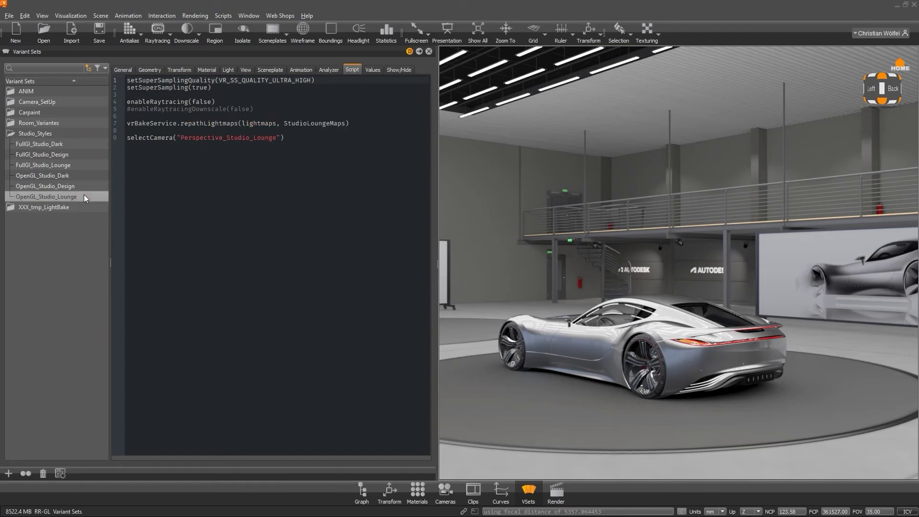
# Highlight the raytracing line in the FullGI_Studio_Design script and expand Room_Variantes.
pyautogui.click(69, 157)
pyautogui.moveTo(228, 102); pyautogui.dragTo(123, 102)
pyautogui.doubleClick(71, 123)
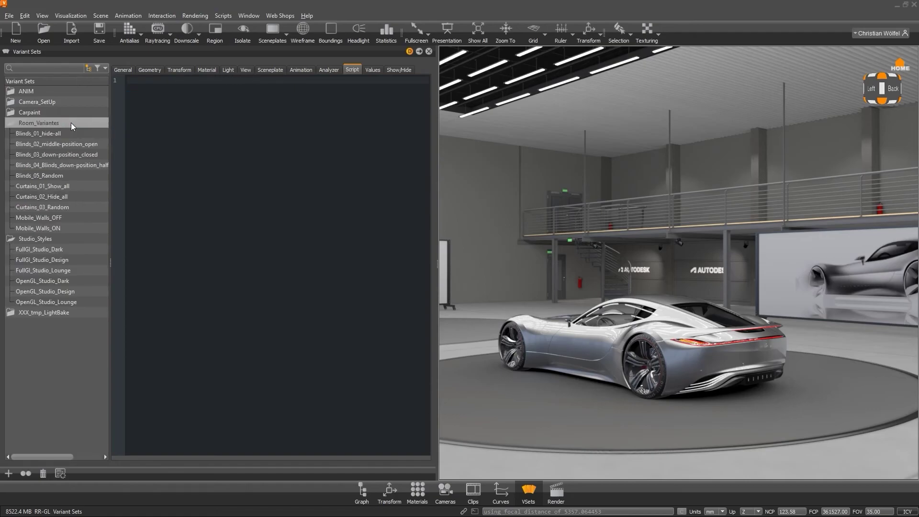
# Apply Curtains_03_Random repeatedly to generate new random curtain arrangements.
pyautogui.click(75, 208)
pyautogui.doubleClick(76, 207)
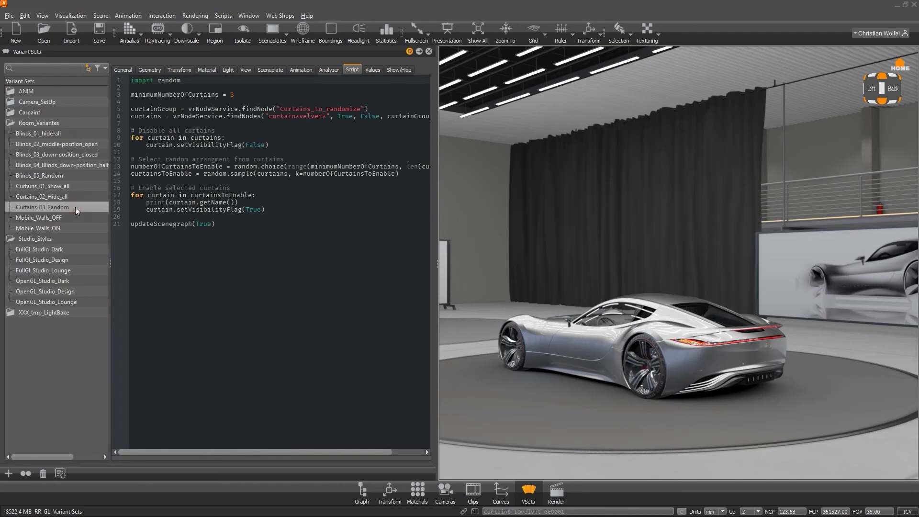
pyautogui.doubleClick(76, 206)
pyautogui.doubleClick(76, 207)
pyautogui.doubleClick(76, 207)
pyautogui.doubleClick(76, 207)
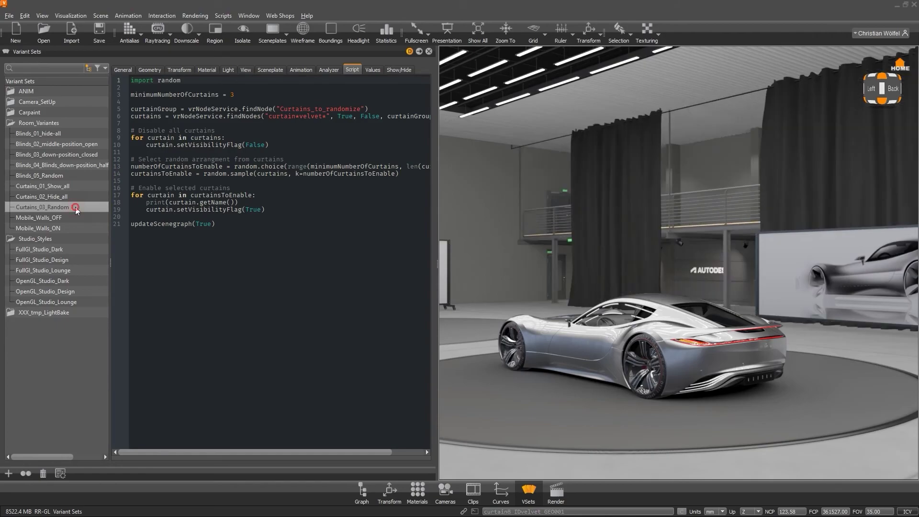
# Toggle the mobile wall off, back on, and off again with the Mobile_Walls variants.
pyautogui.doubleClick(72, 217)
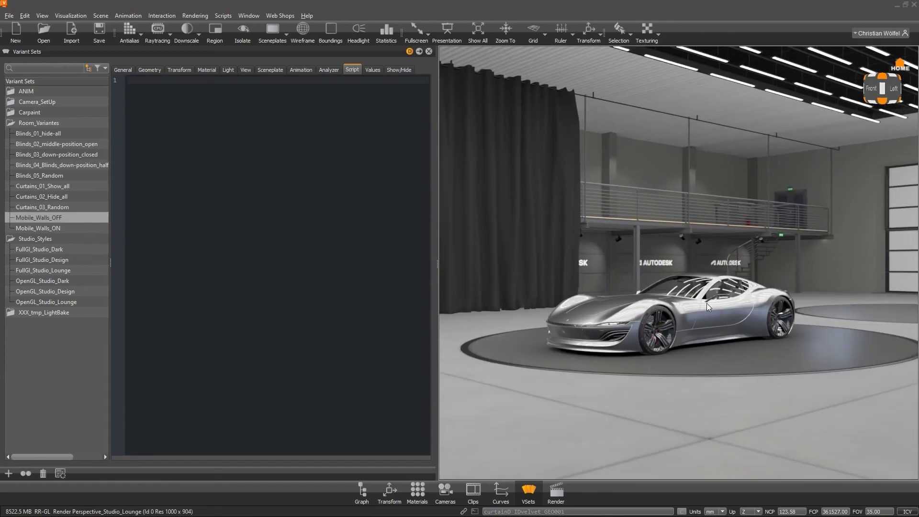
pyautogui.doubleClick(64, 228)
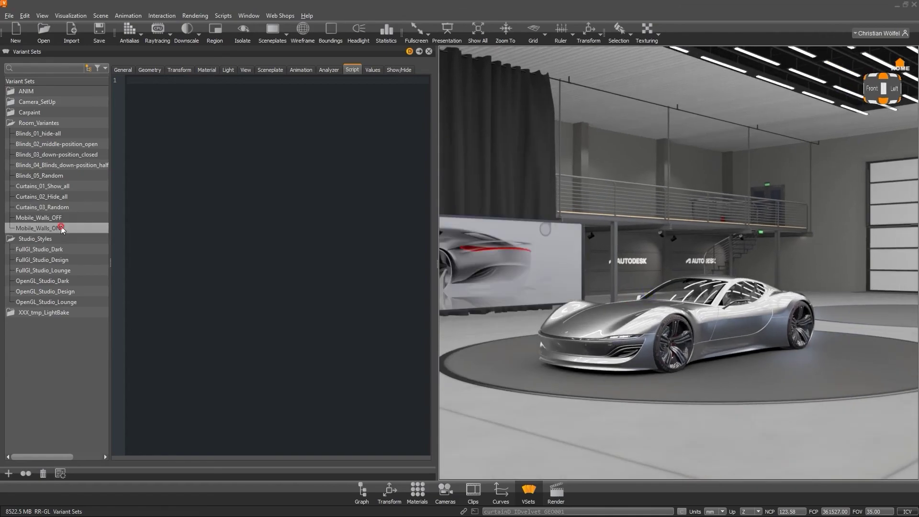
pyautogui.doubleClick(67, 218)
# Randomize the curtains a few more times, then hide all curtains with Curtains_02_Hide_all.
pyautogui.doubleClick(67, 208)
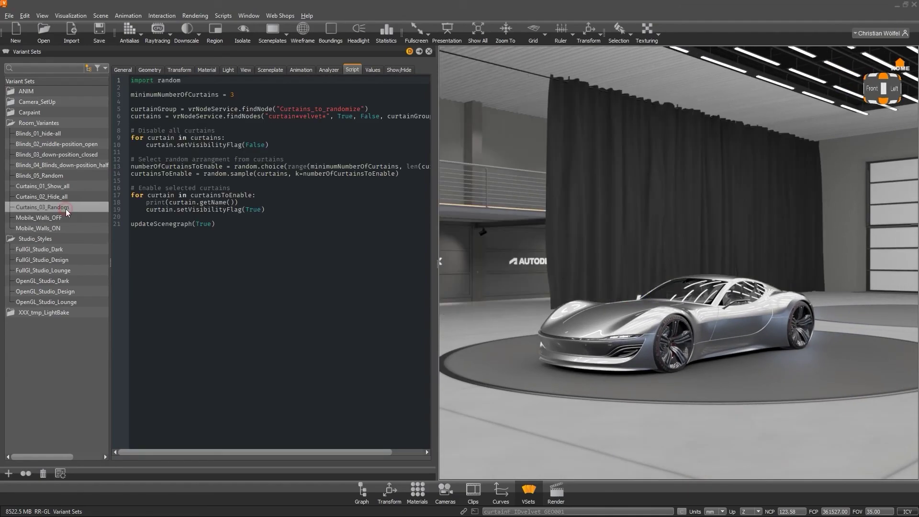
pyautogui.doubleClick(67, 208)
pyautogui.doubleClick(67, 208)
pyautogui.doubleClick(66, 209)
pyautogui.doubleClick(78, 197)
pyautogui.moveTo(700, 271); pyautogui.dragTo(727, 296)
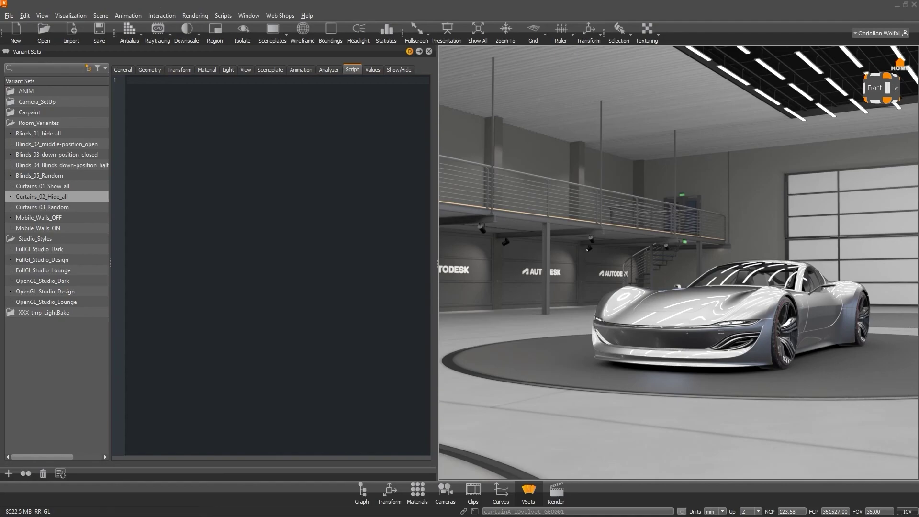